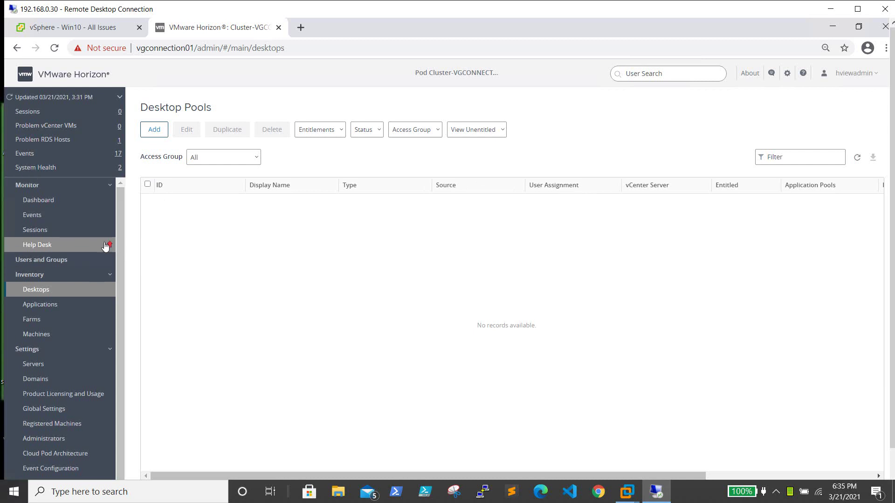
Open the Desktop Pools inventory in Horizon Console
left_click(43, 291)
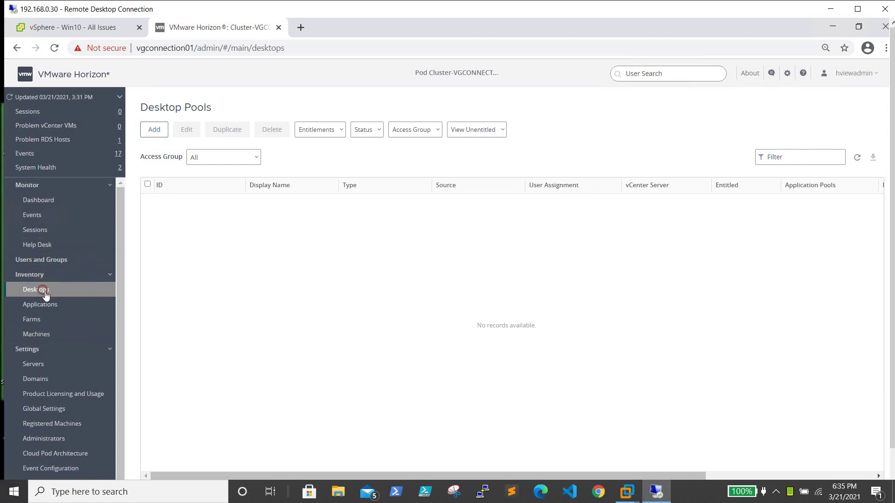
Start a manual desktop pool of vCenter virtual machines on vch01.flc.com with dedicated user assignment
left_click(153, 131)
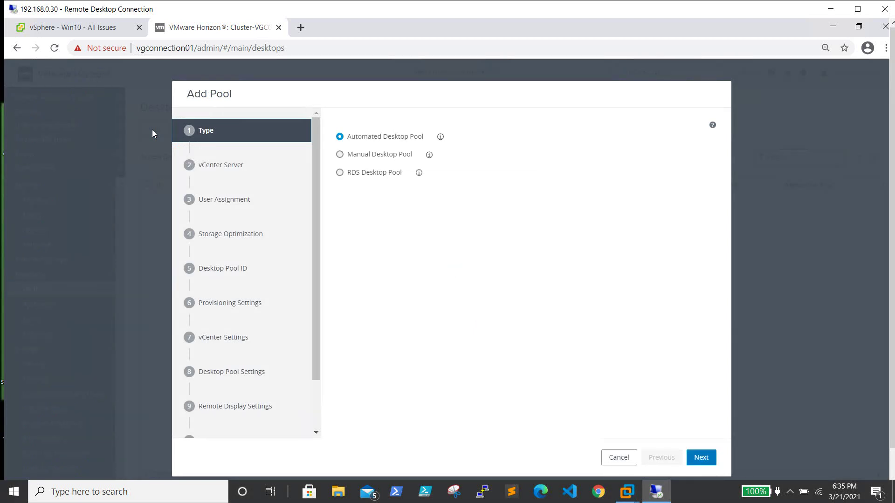
left_click(375, 153)
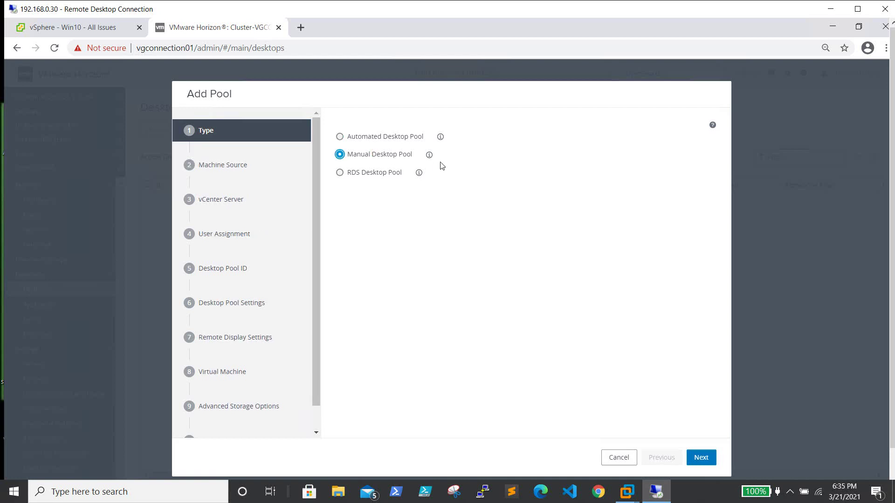
left_click(696, 457)
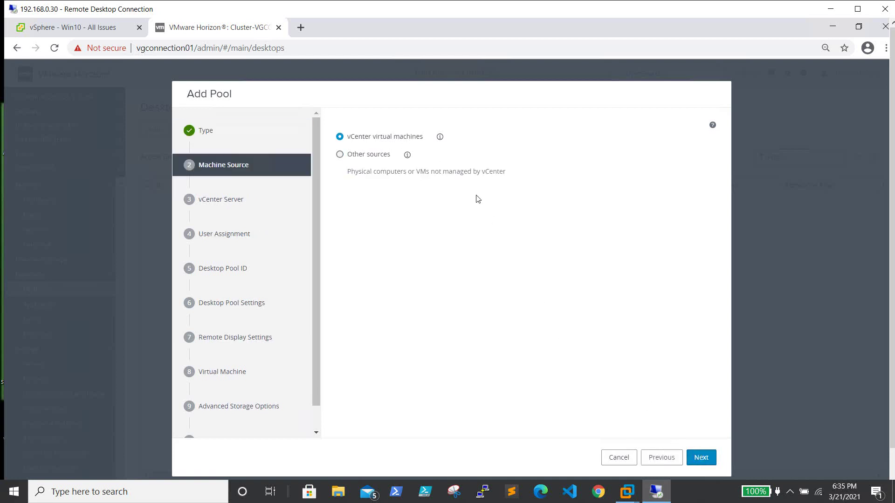
left_click(391, 136)
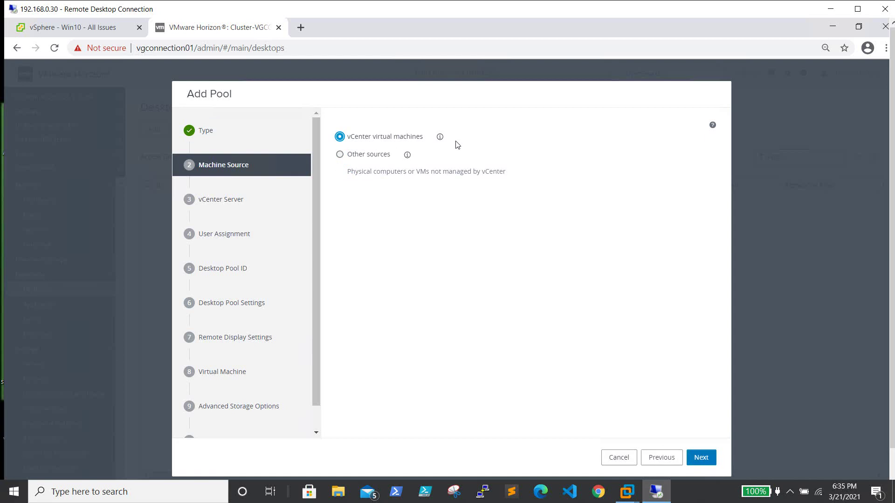
left_click(702, 459)
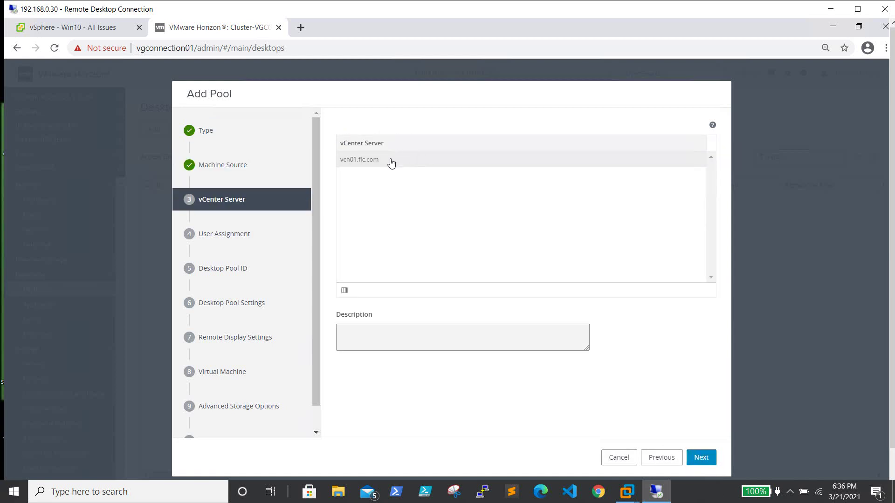
left_click(702, 459)
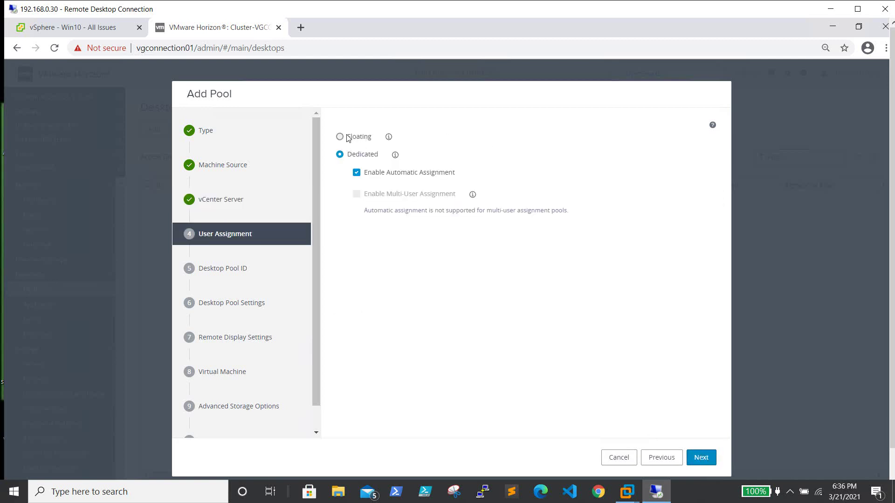
left_click(340, 156)
left_click(704, 458)
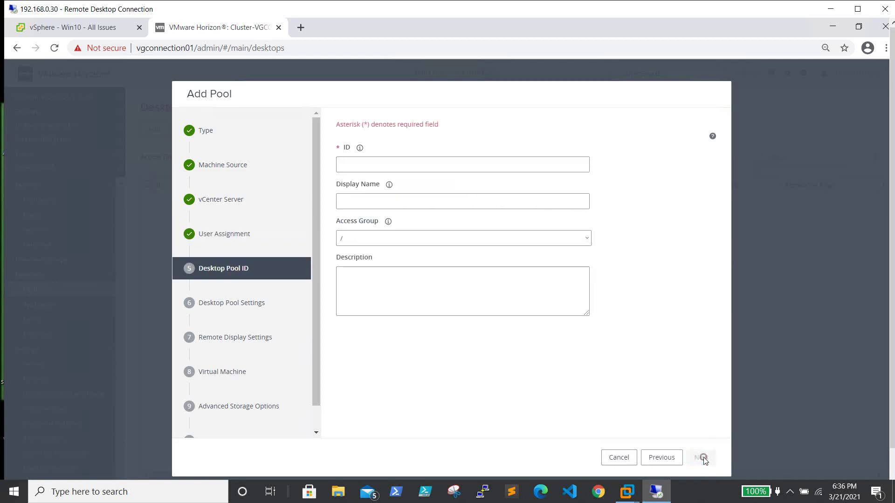
Enter Win10Ded as the pool ID and reuse it as the display name
left_click(434, 165)
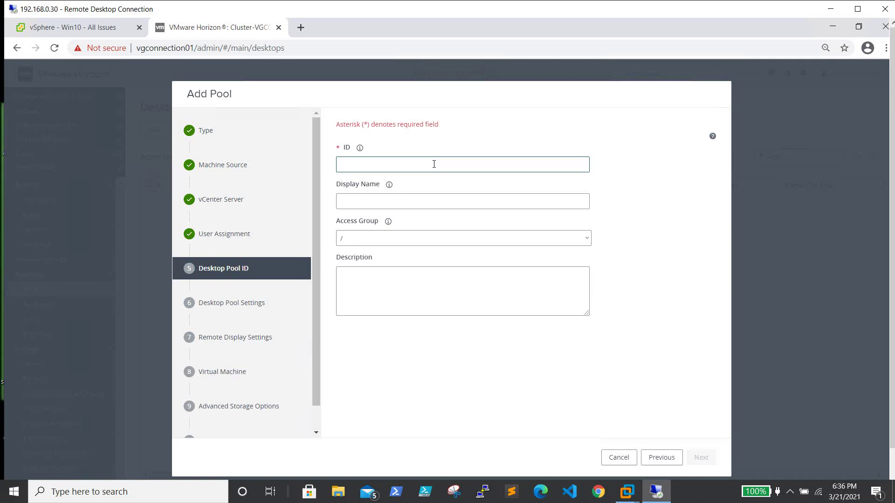
type("Win")
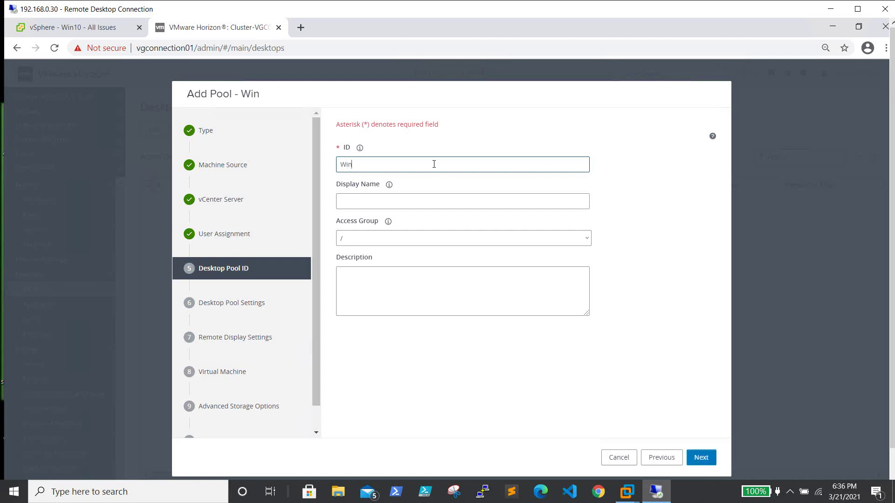
type("10Ded")
double_click(417, 167)
key("ctrl+c")
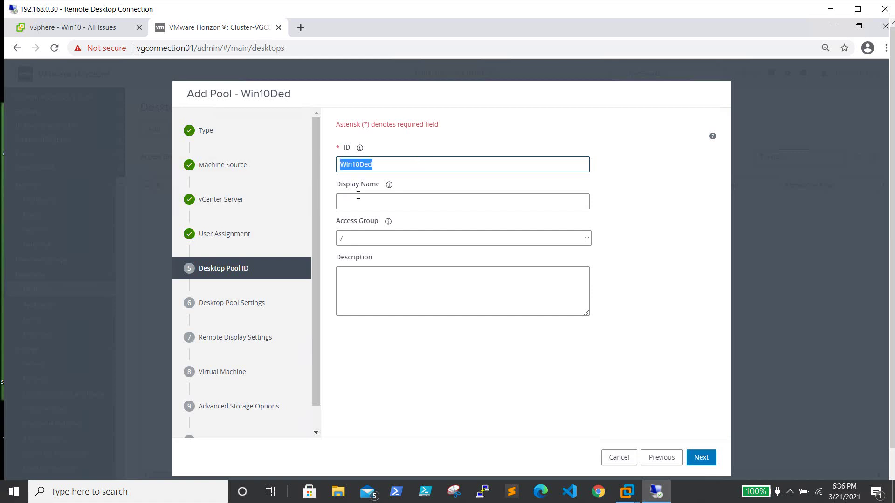
left_click(377, 201)
key("ctrl+v")
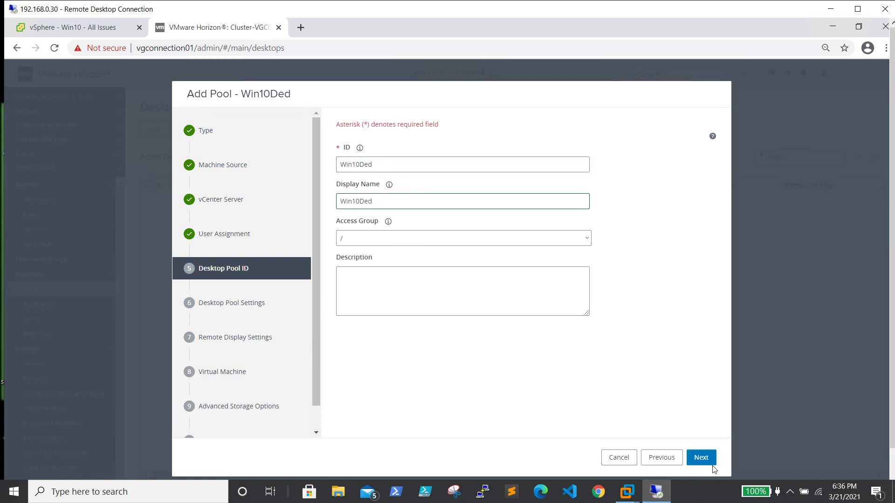
Keep the pool state Enabled and the session type Desktop
left_click(708, 458)
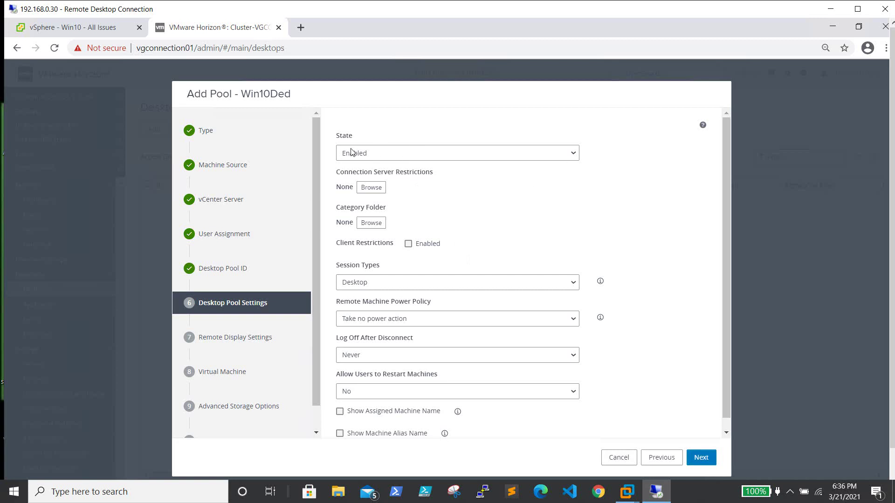
left_click(479, 152)
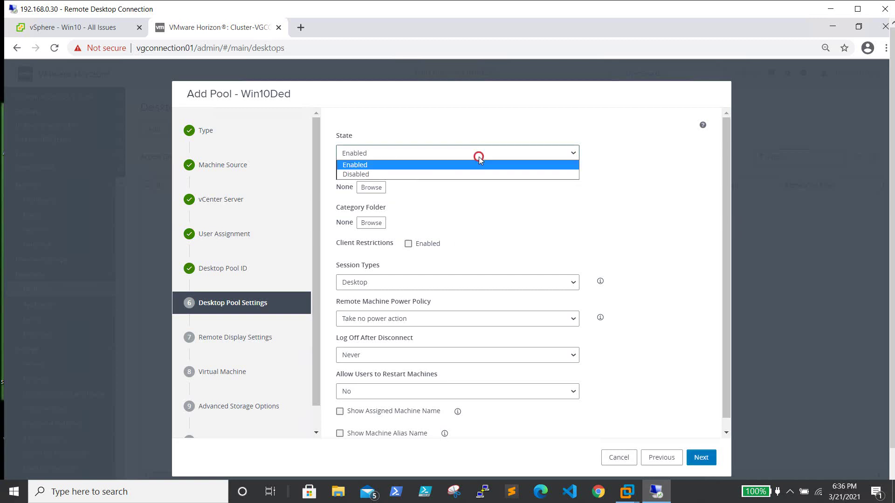
left_click(479, 155)
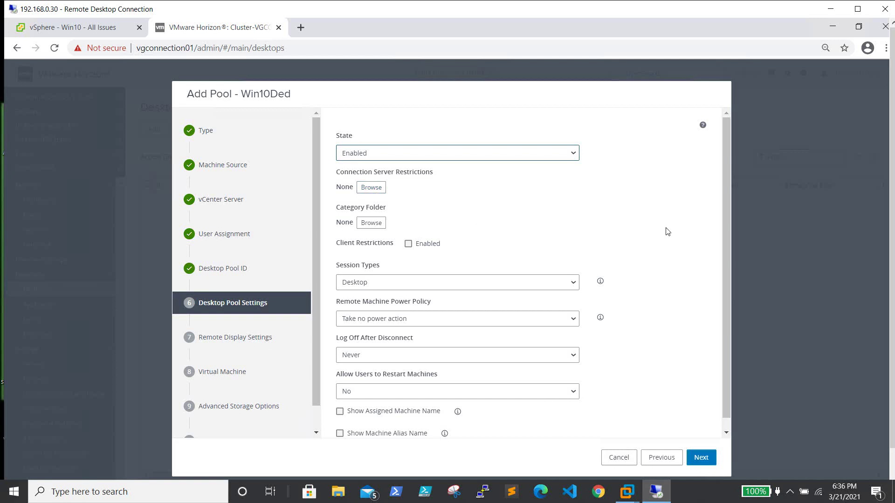
scroll(644, 236, "down", 1)
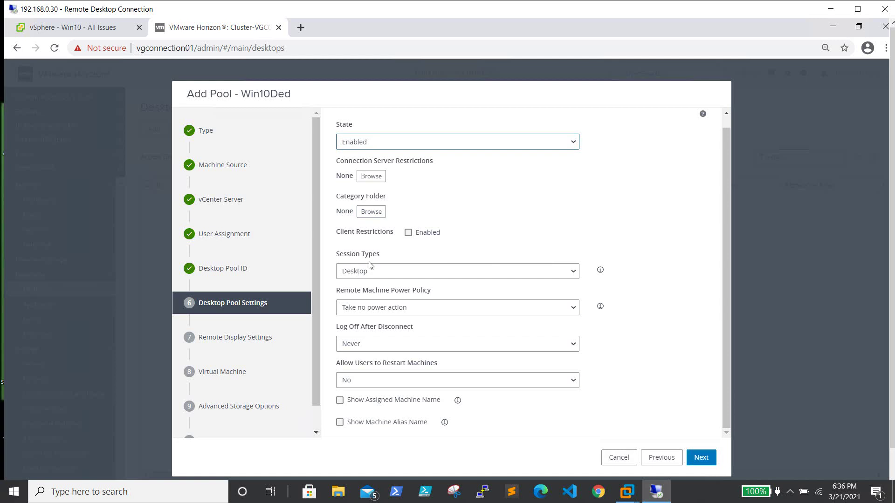
left_click(573, 272)
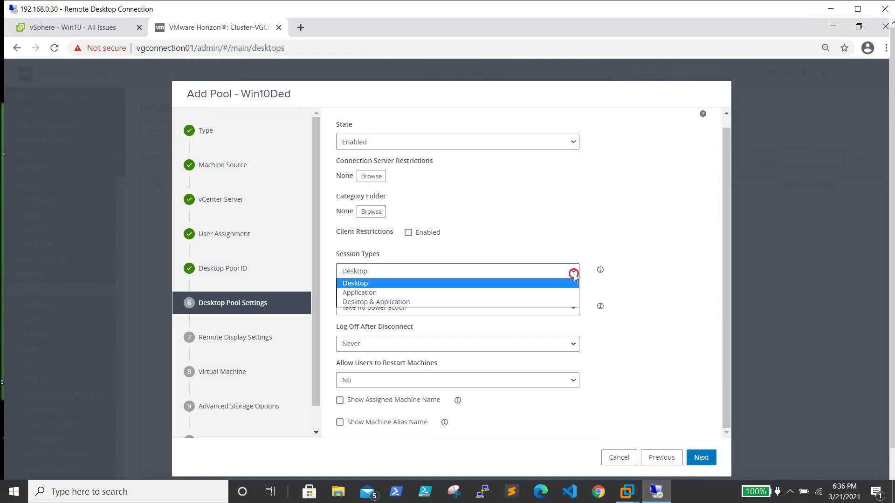
left_click(574, 273)
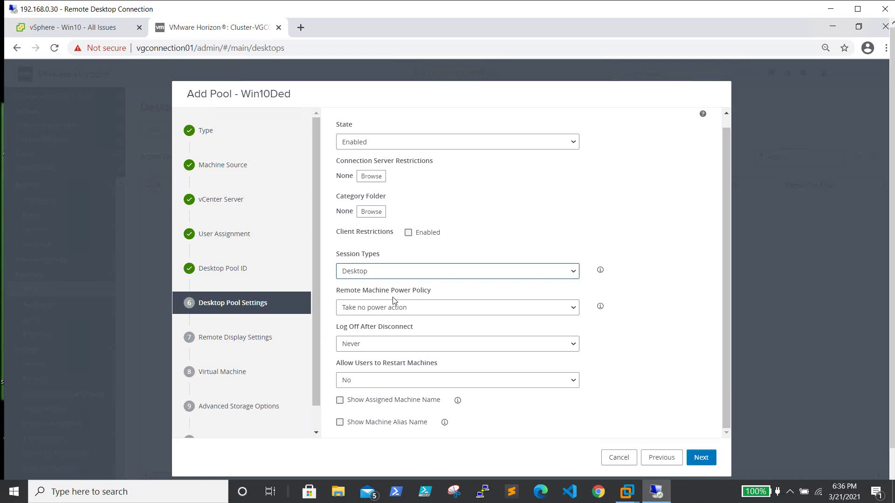
Set the remote machine power policy to Always Powered On, with log off after disconnect at Never
left_click(471, 308)
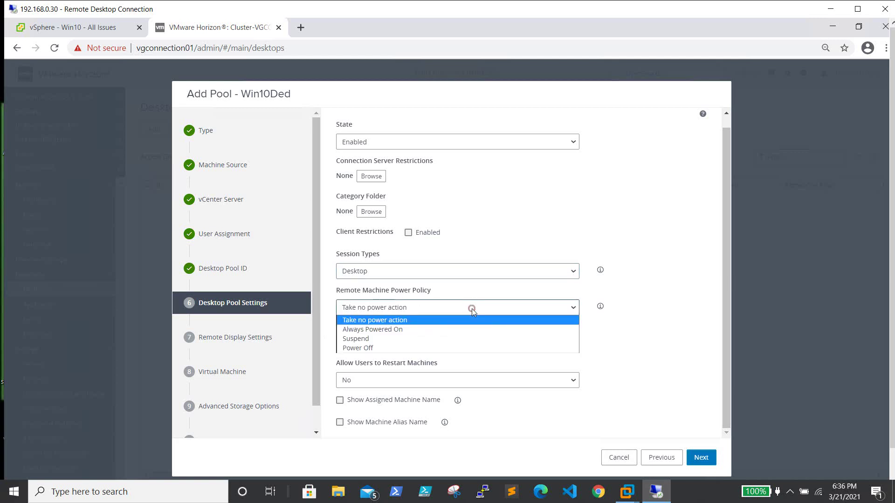
left_click(411, 328)
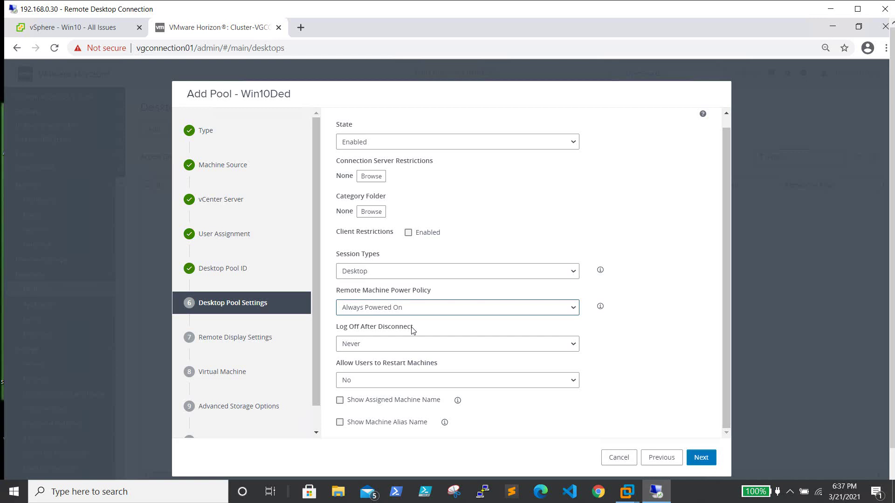
left_click(387, 309)
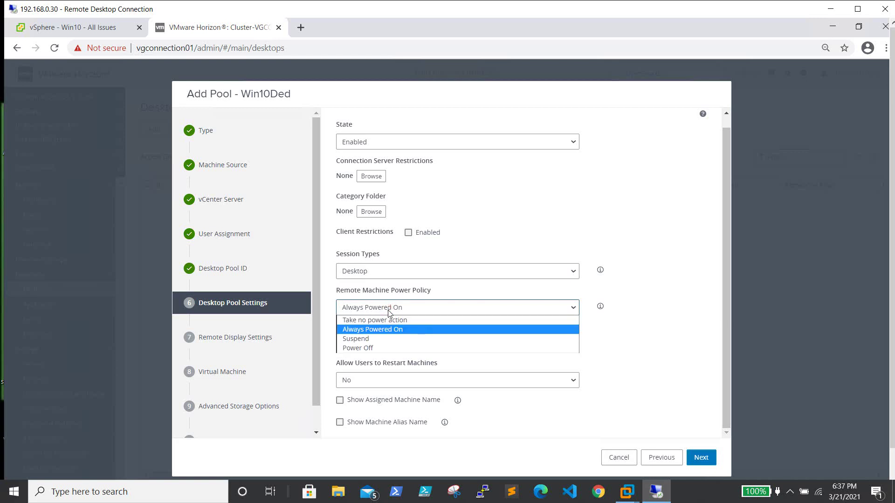
left_click(389, 310)
left_click(389, 310)
left_click(635, 298)
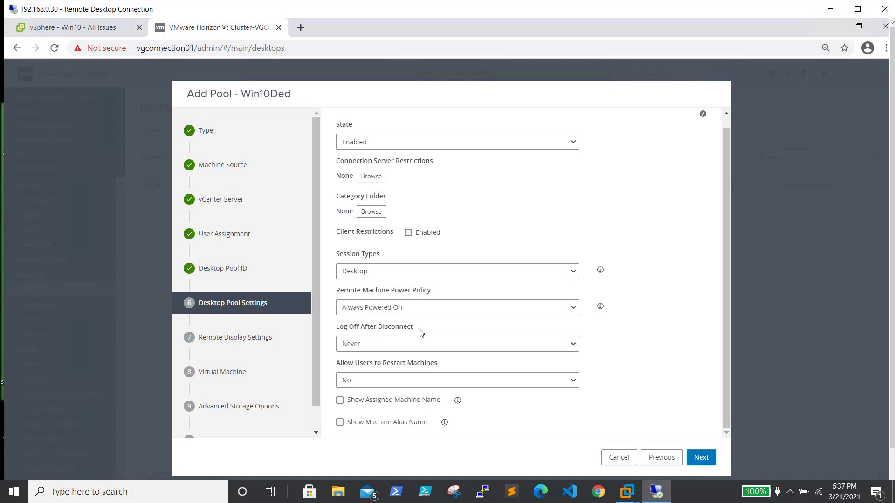
left_click(423, 348)
left_click(386, 366)
left_click(723, 330)
left_click(308, 374)
Allow users to restart machines and show both the assigned machine name and alias
left_click(494, 381)
left_click(373, 392)
left_click(726, 349)
left_click(342, 403)
left_click(339, 424)
left_click(701, 458)
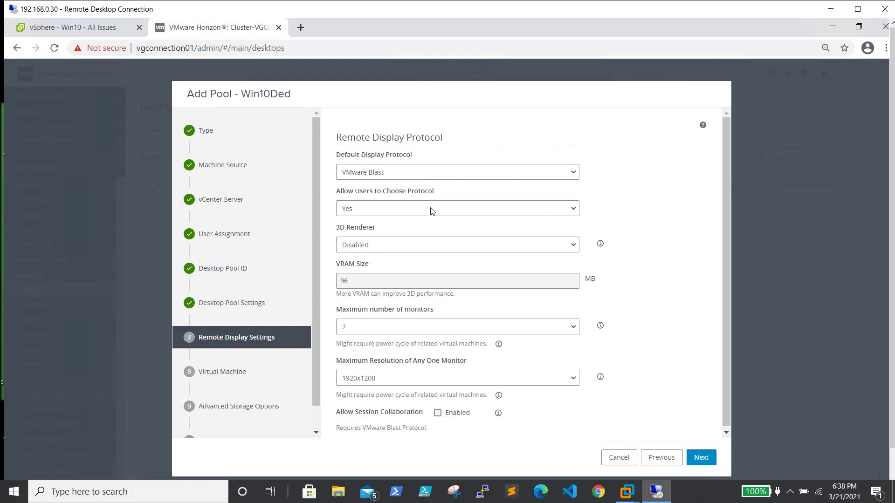
Set the 3D renderer to Manage using vSphere Client and enable session collaboration
left_click(395, 247)
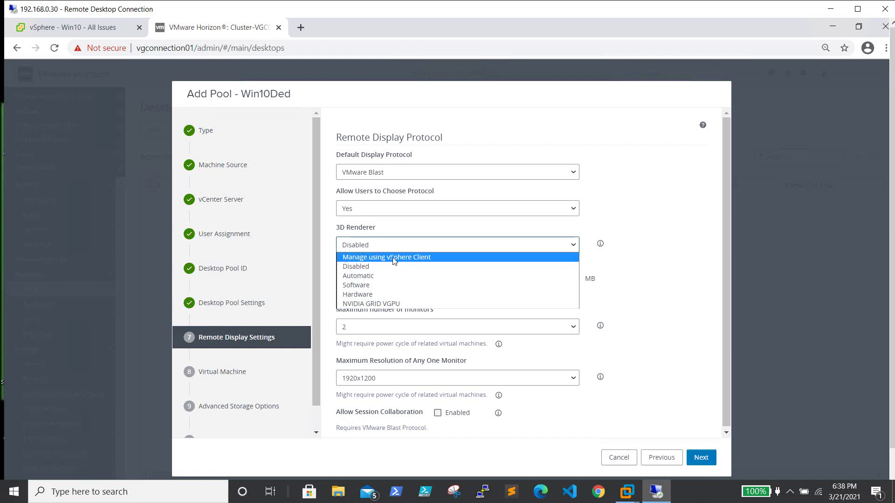
left_click(393, 258)
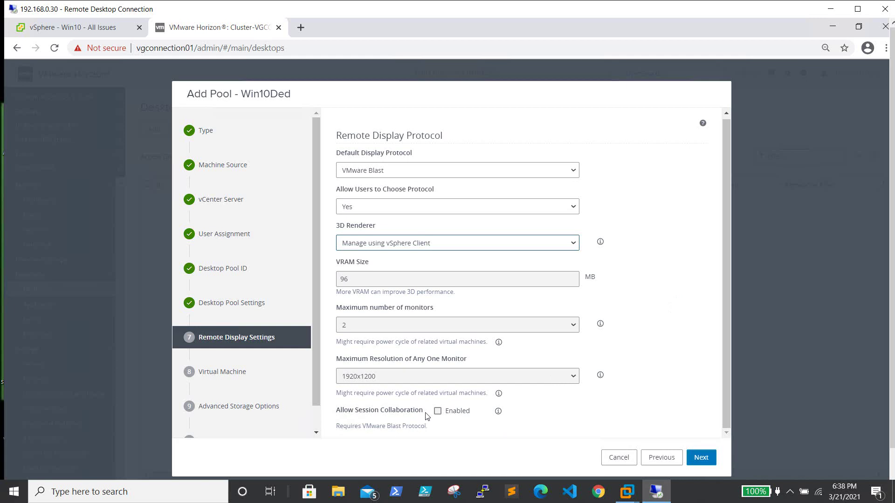
left_click(438, 412)
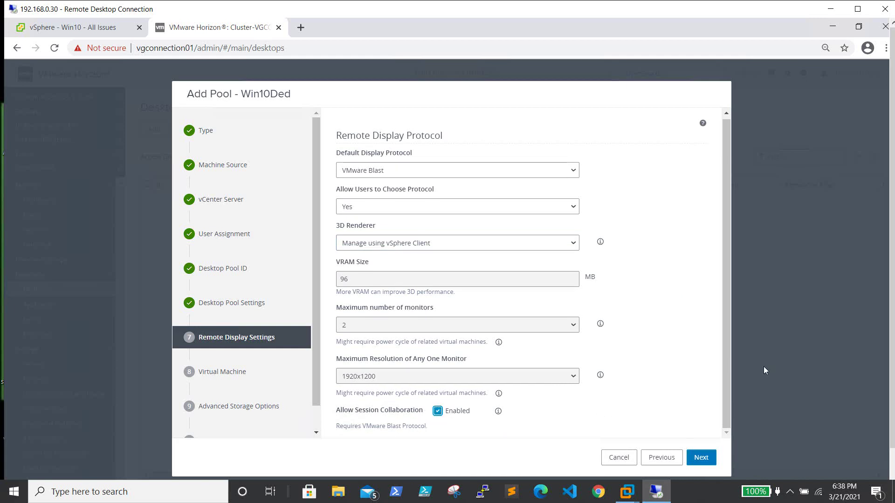
left_click(701, 457)
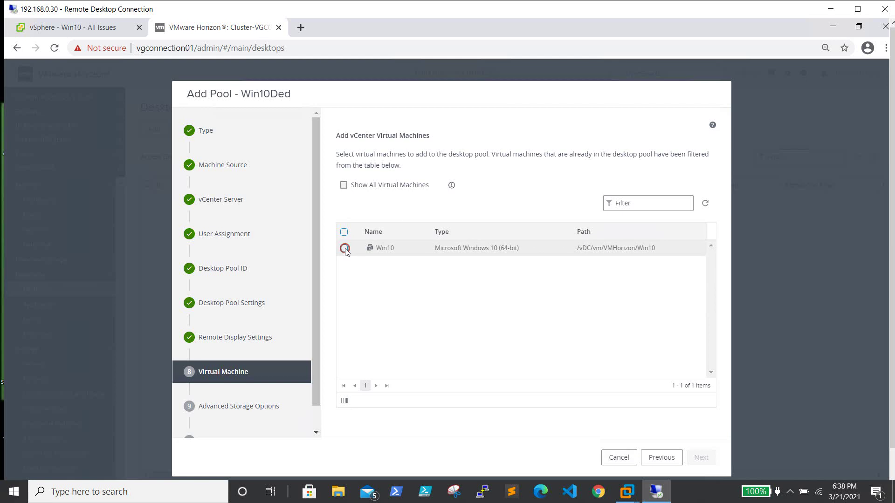
Add the Win10 machine to the pool, review the summary, and submit the Win10Ded pool
left_click(344, 248)
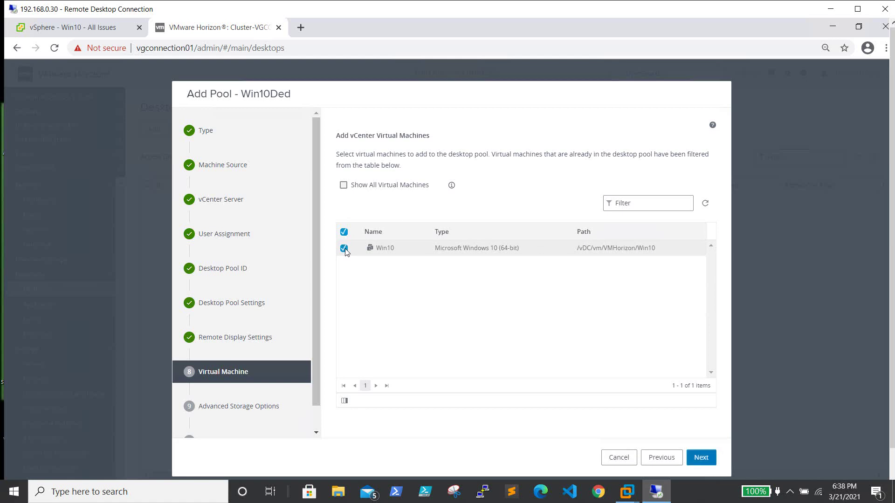
left_click(696, 457)
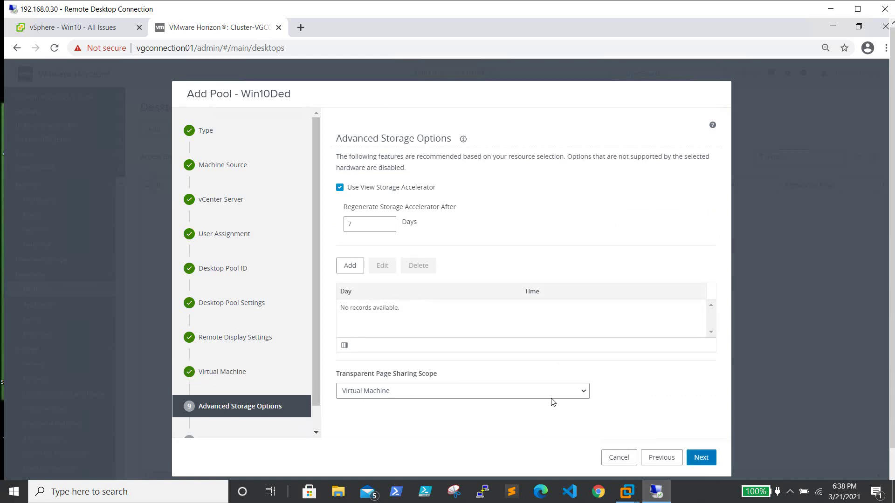
left_click(701, 458)
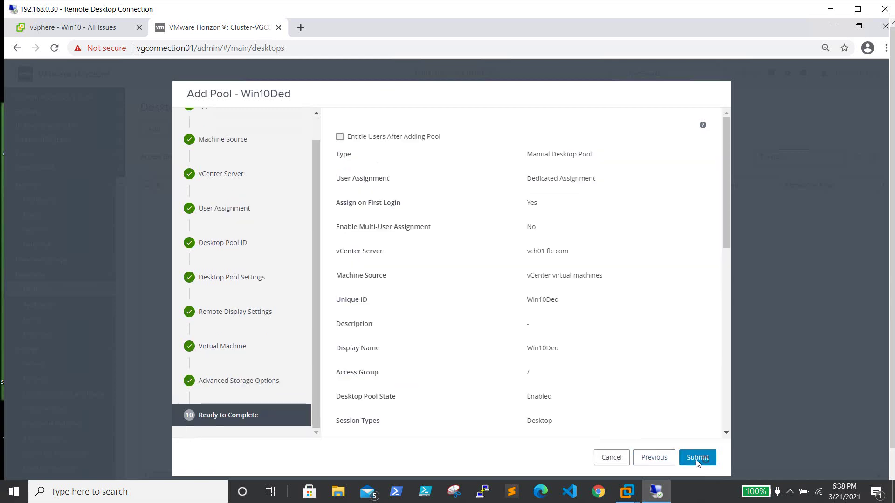
scroll(604, 343, "down", 5)
scroll(605, 343, "up", 5)
scroll(604, 343, "down", 10)
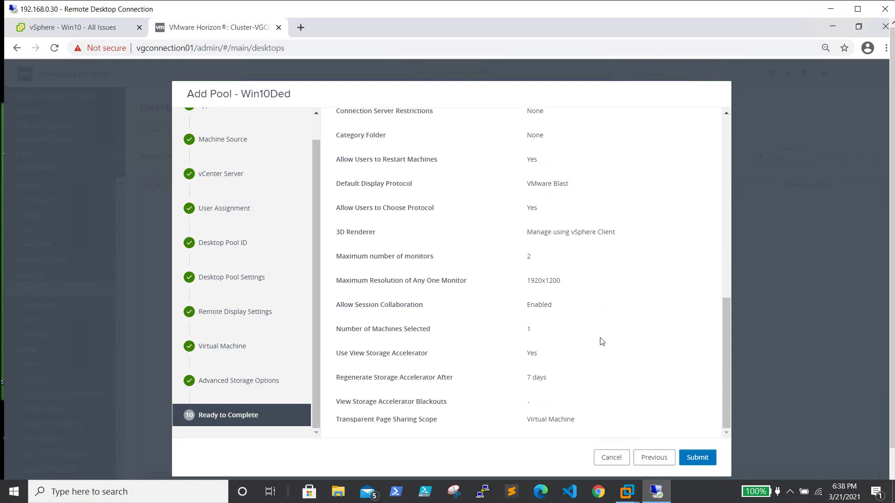
left_click(696, 458)
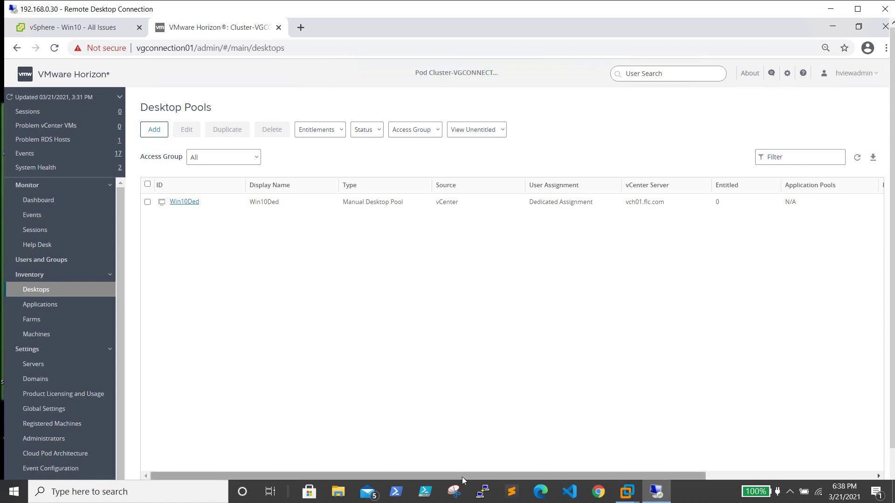
Check the Win10 machine's status on the Machines page, then select the Win10Ded pool
left_click(51, 333)
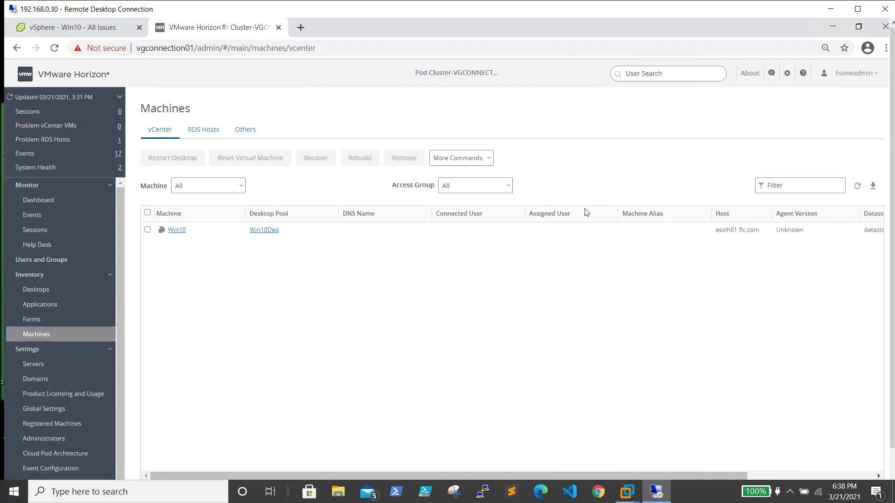
left_click_drag(619, 477, 693, 475)
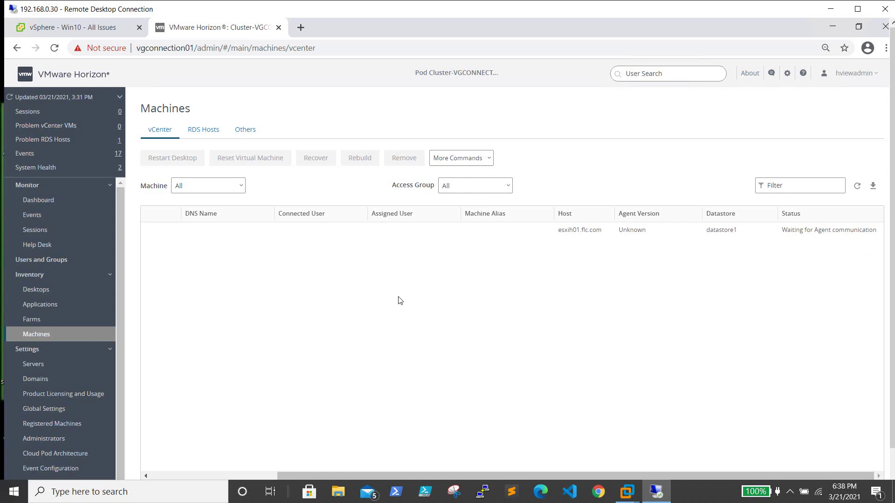
left_click(43, 291)
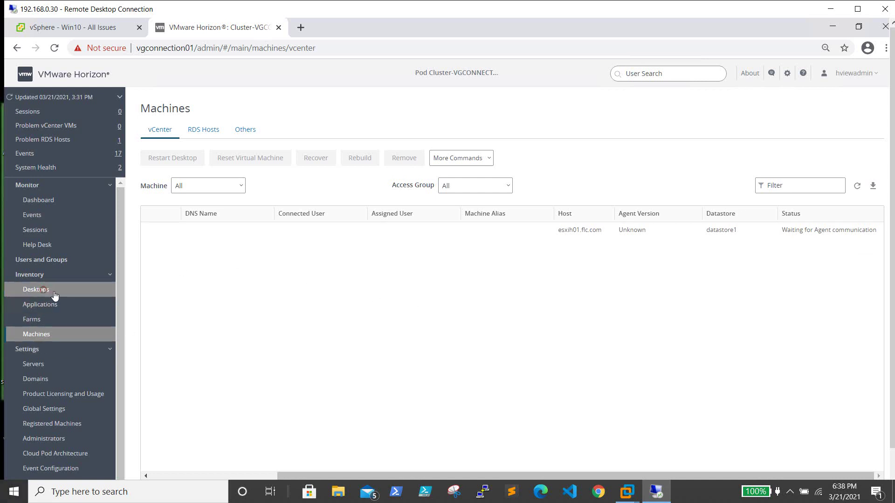
left_click(148, 202)
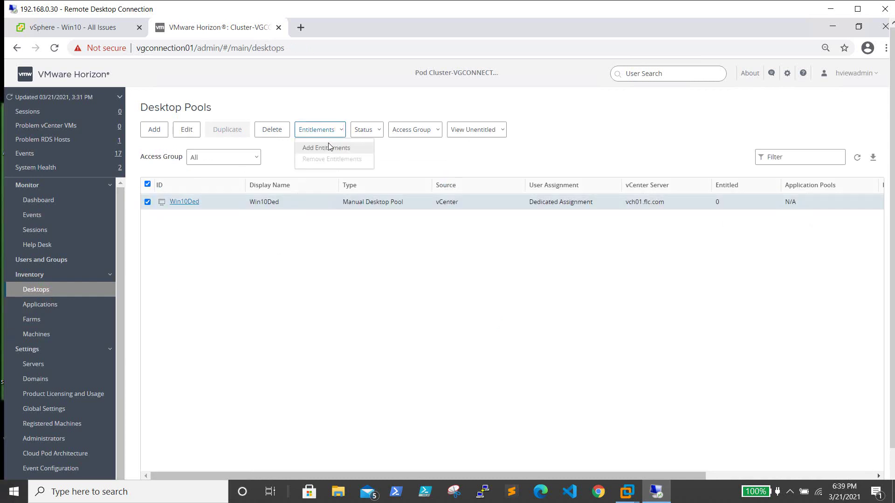
Entitle the Domain Admins group to Win10Ded, then check Win10's status under Machines
left_click(326, 149)
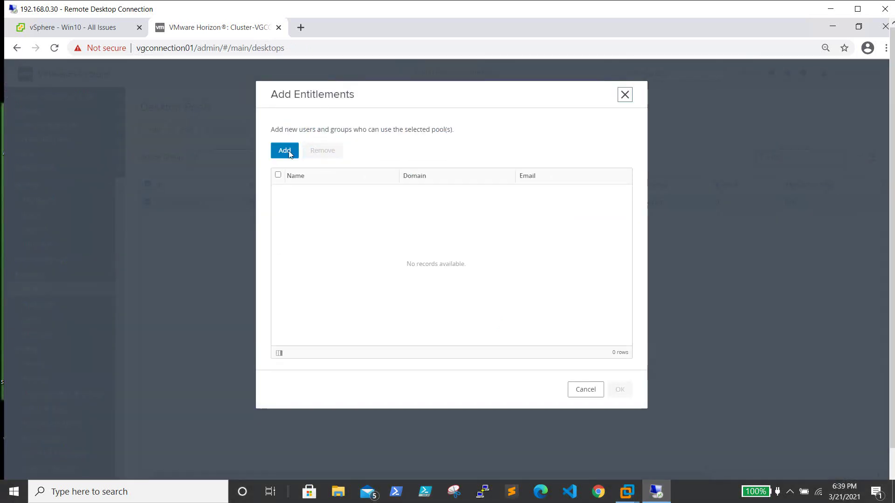
left_click(288, 151)
left_click(542, 171)
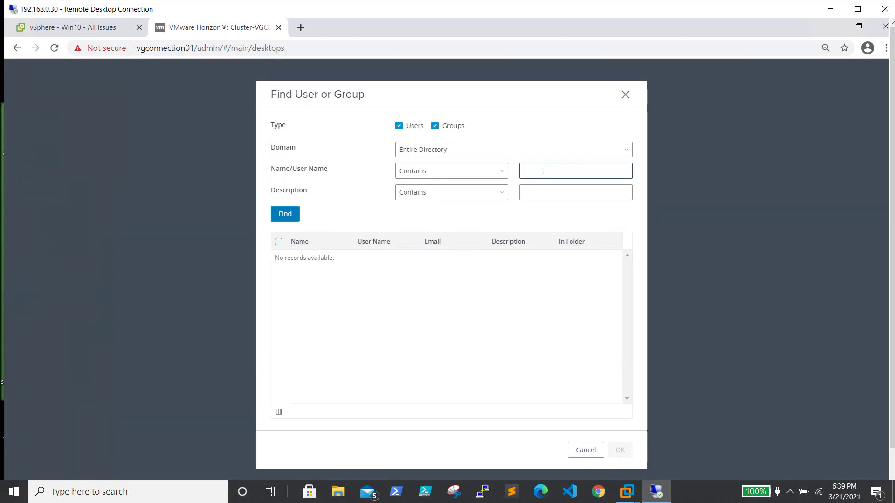
type("domain admin")
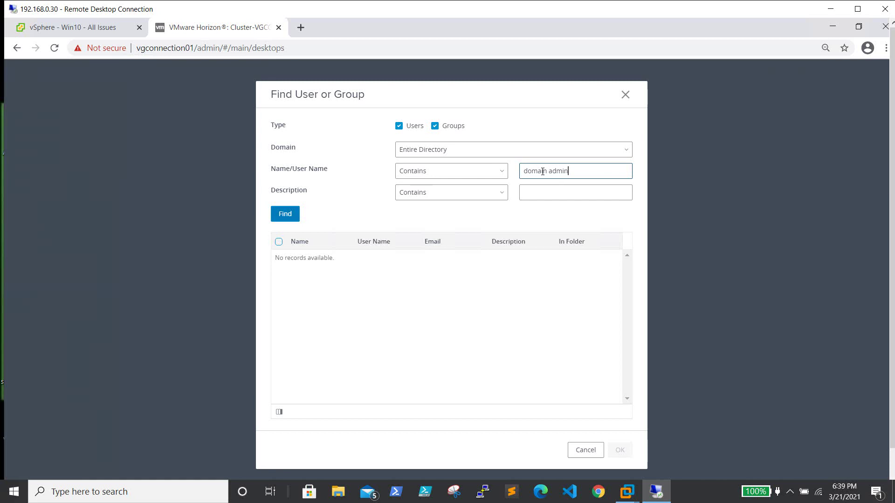
left_click(277, 216)
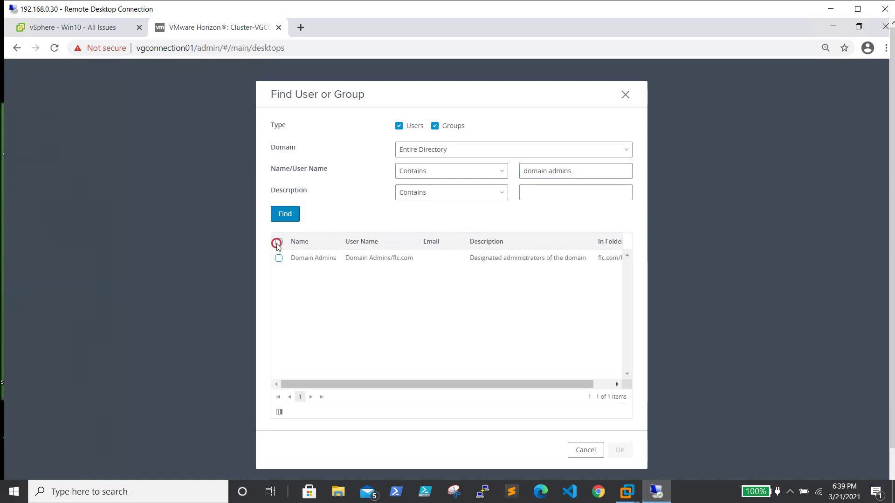
left_click(278, 257)
left_click(626, 454)
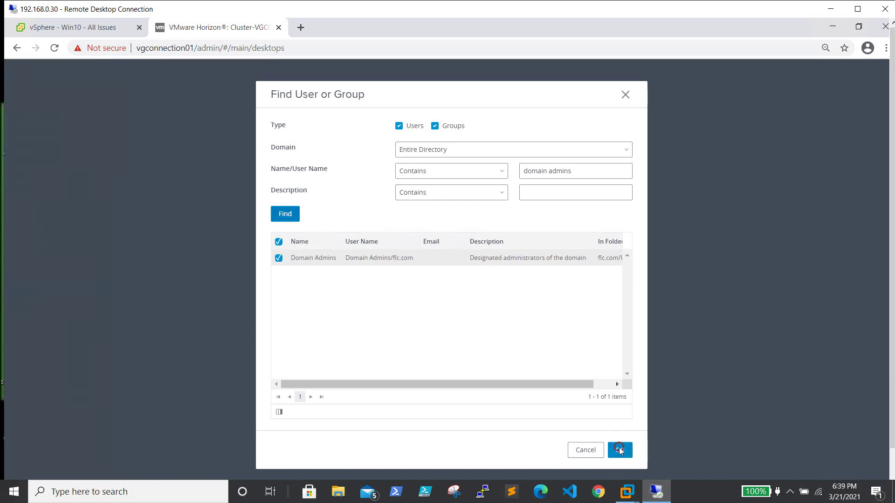
left_click(278, 192)
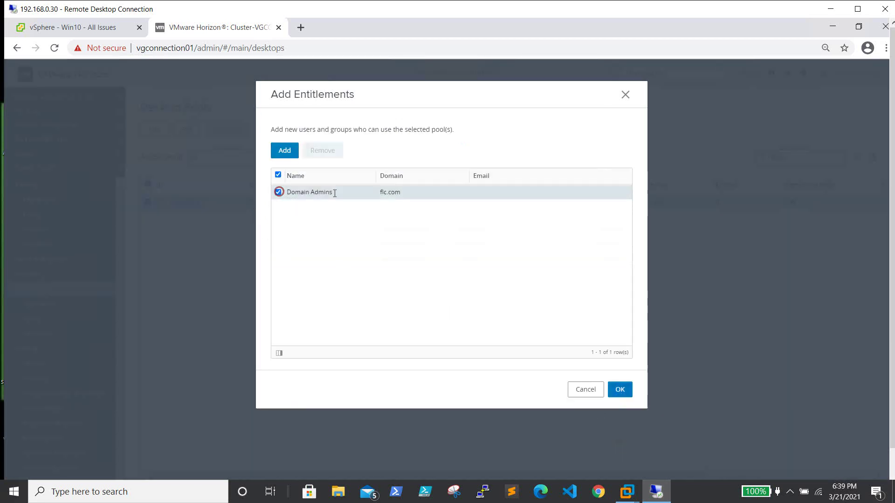
left_click(622, 387)
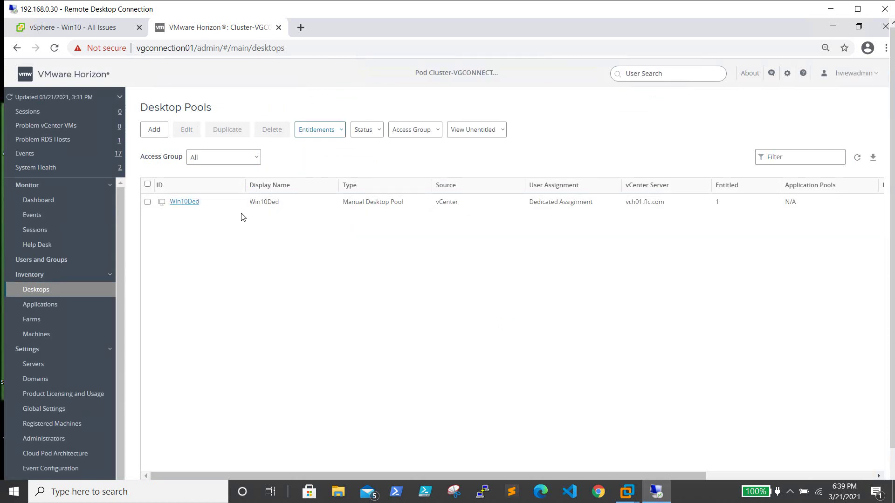
left_click(58, 336)
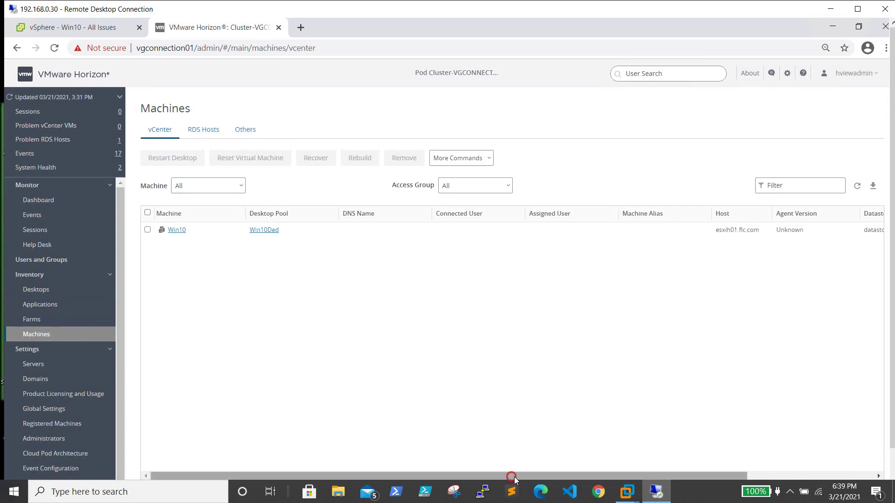
left_click_drag(510, 476, 820, 480)
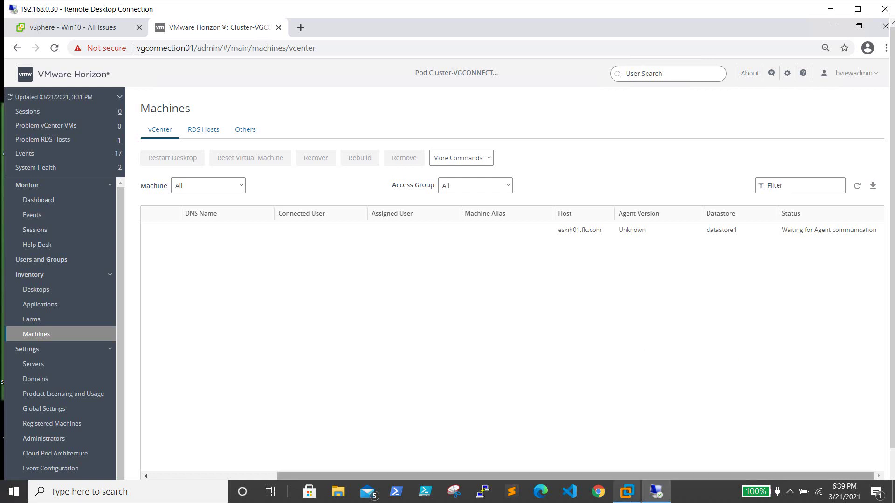
left_click(42, 29)
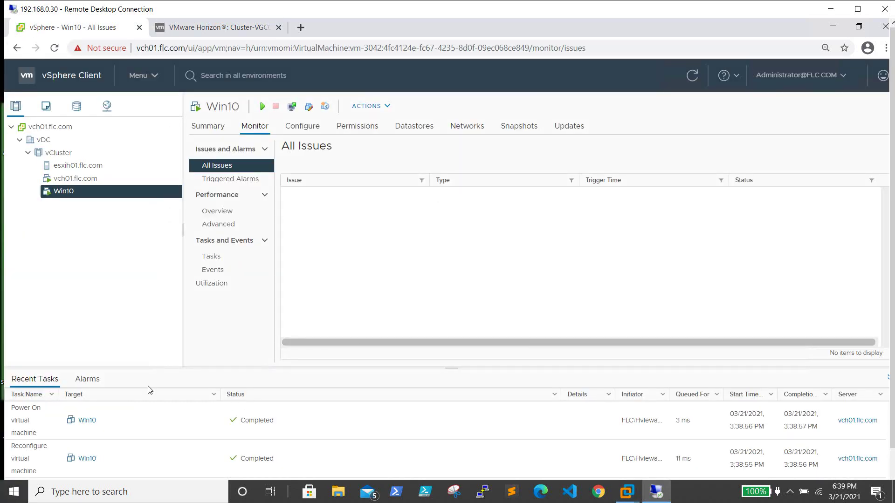
left_click_drag(159, 368, 174, 254)
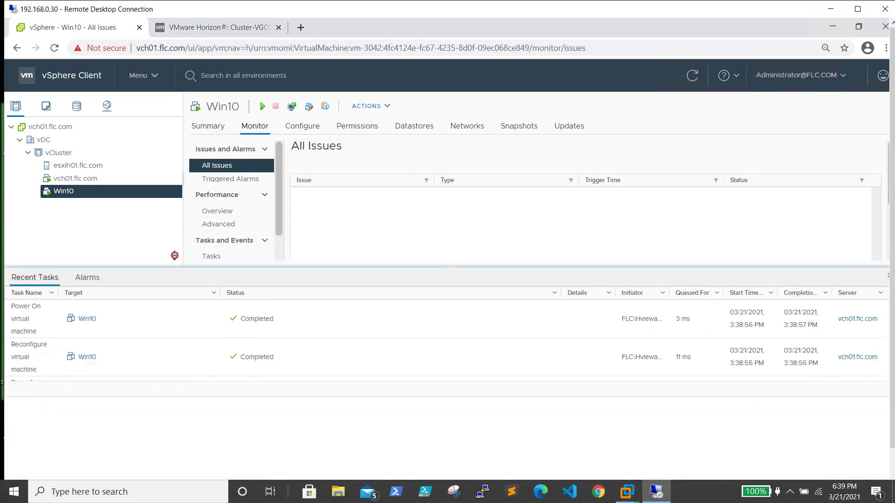
scroll(220, 387, "down", 6)
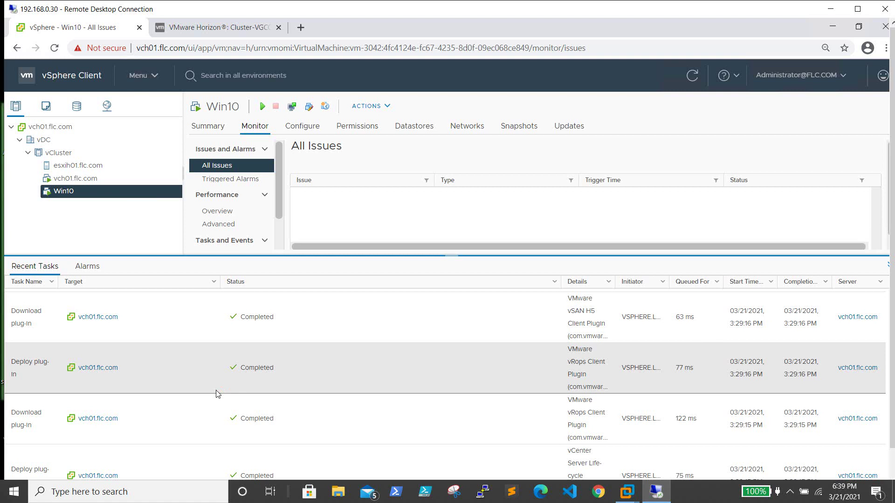
scroll(218, 394, "up", 6)
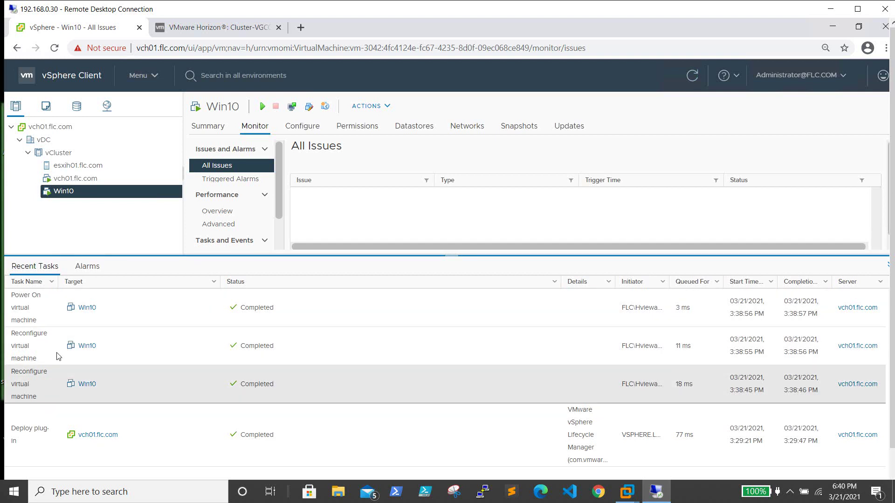
left_click(247, 28)
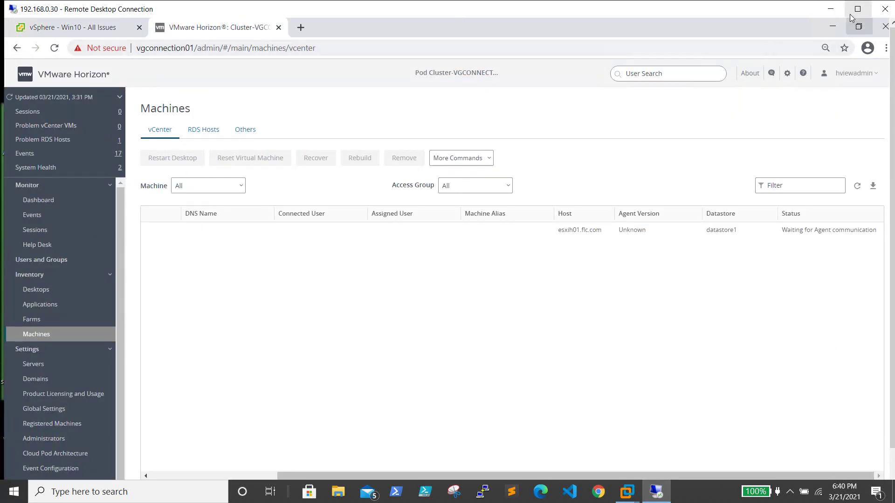
Launch Horizon Client and connect to vgconnection01.flc.com, accepting the certificate warning
left_click(830, 8)
double_click(67, 255)
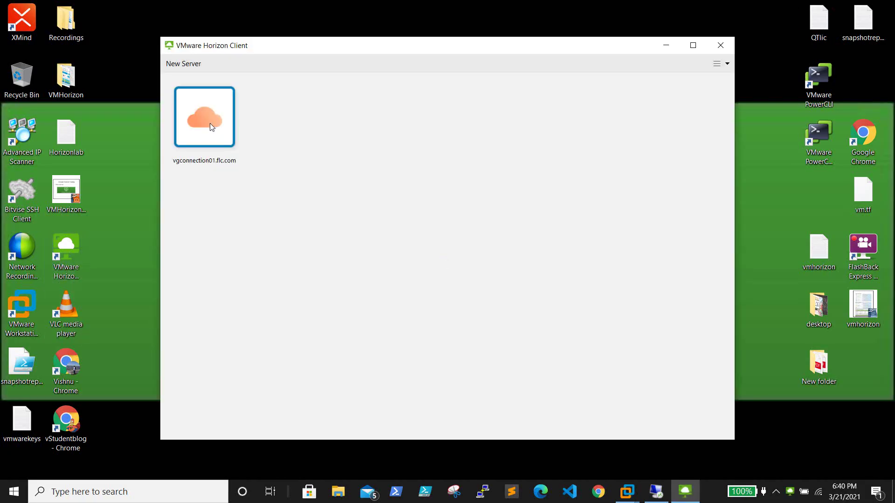
double_click(210, 123)
left_click(484, 267)
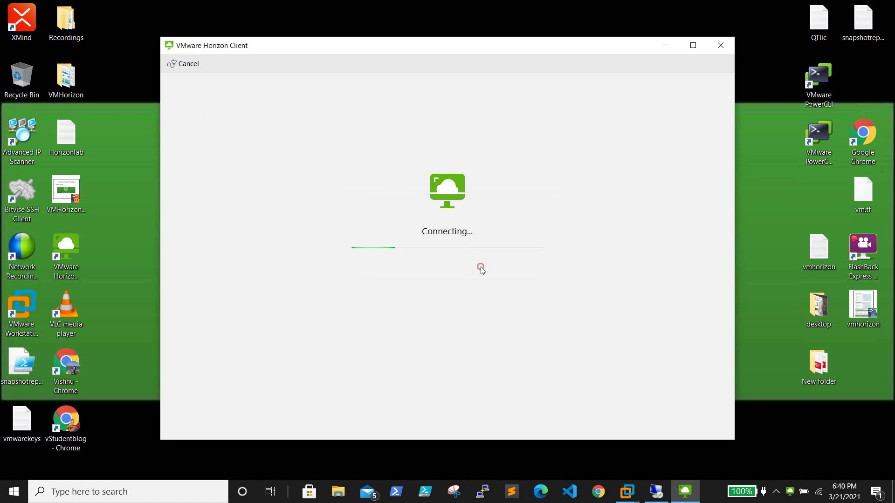
Sign in with the administrator user name and password
double_click(439, 240)
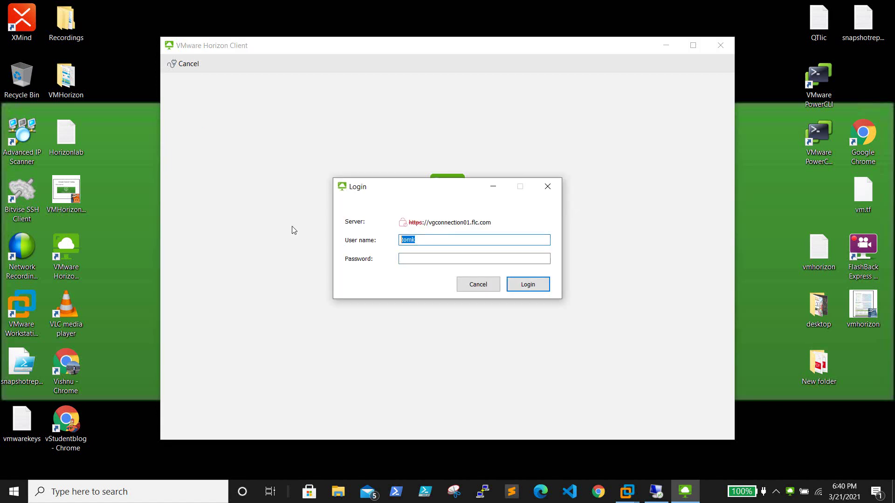
key("BackSpace")
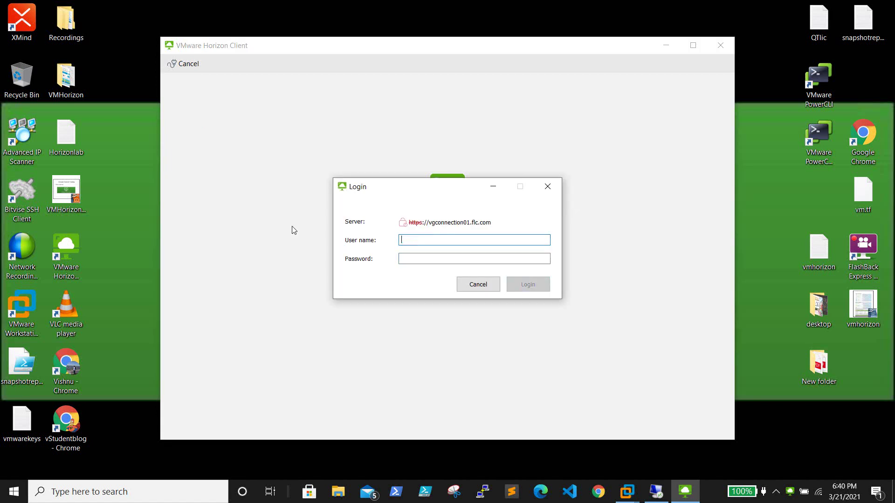
type("administrator")
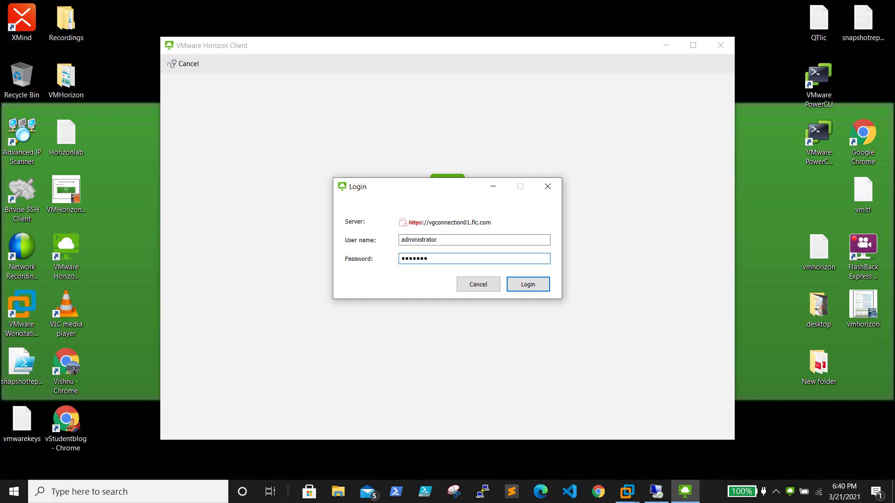
key("BackSpace")
key("BackSpace")
key("BackSpace")
key("BackSpace")
key("BackSpace")
key("BackSpace")
key("Return")
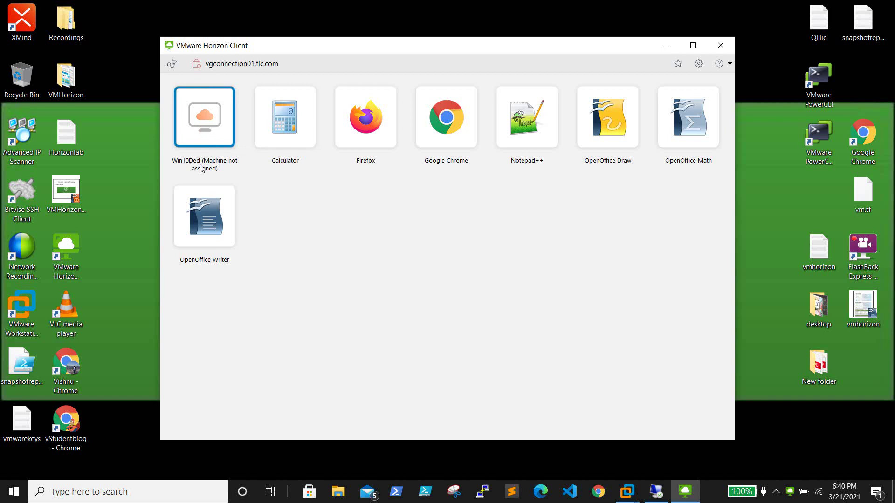
Launch the Win10Ded desktop session, then minimise it back to the client
double_click(202, 117)
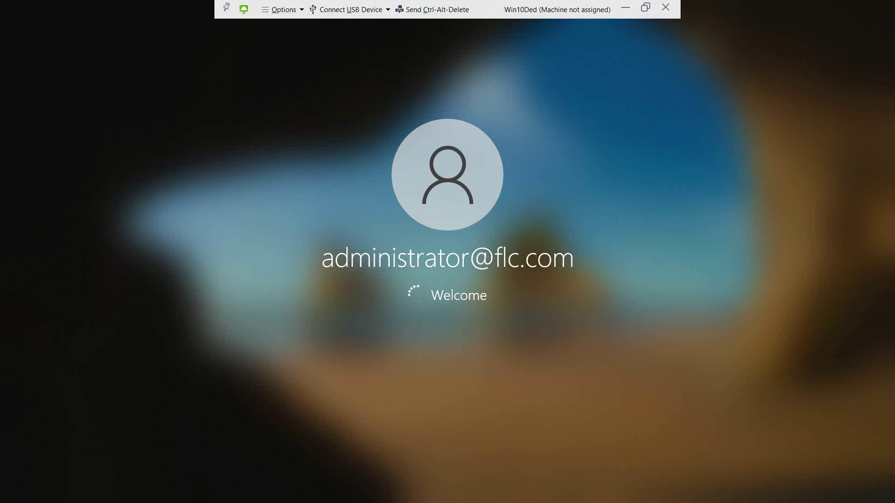
left_click(625, 7)
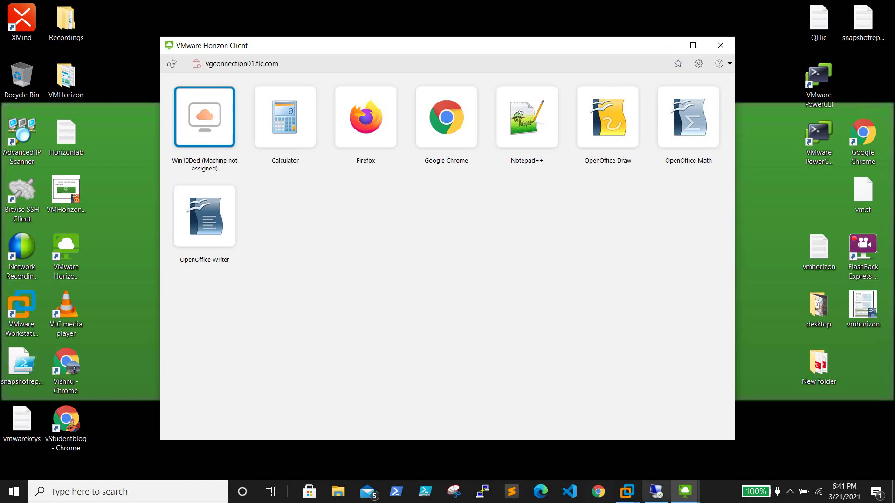
Refresh the Horizon Machines list to confirm win10.flc.com is Connected with an assigned user, then return to vSphere Client
left_click(656, 492)
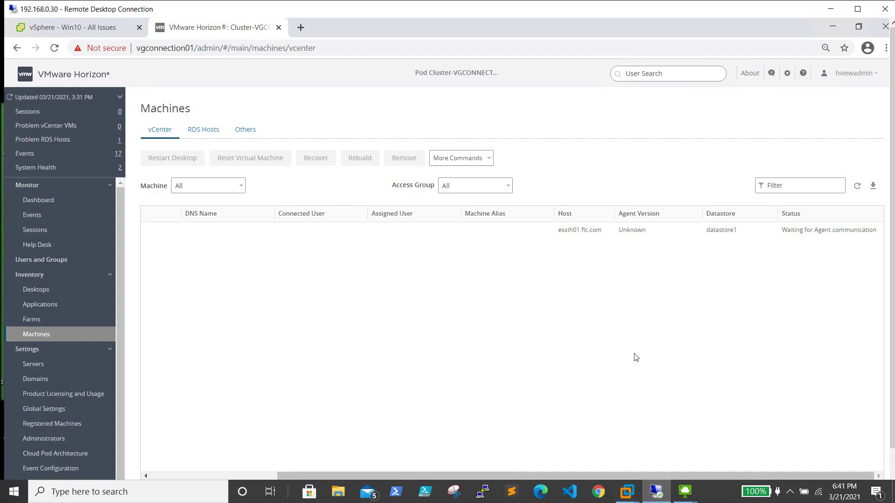
left_click(856, 186)
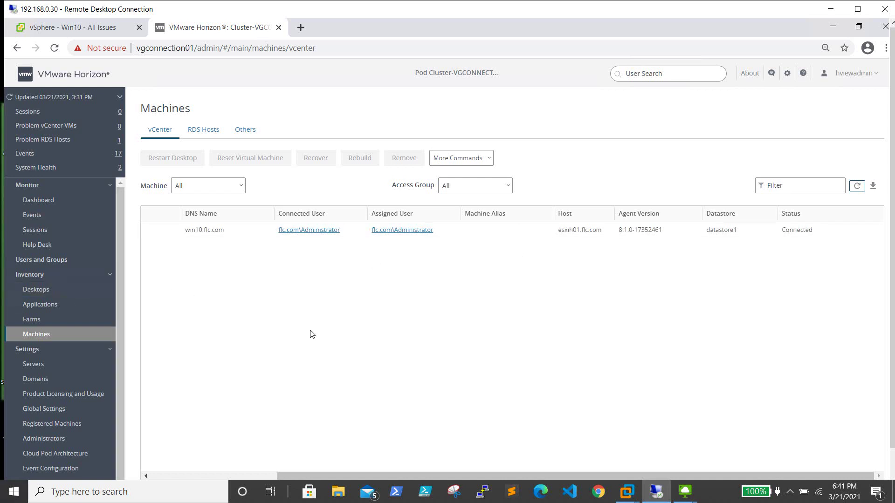
left_click(70, 27)
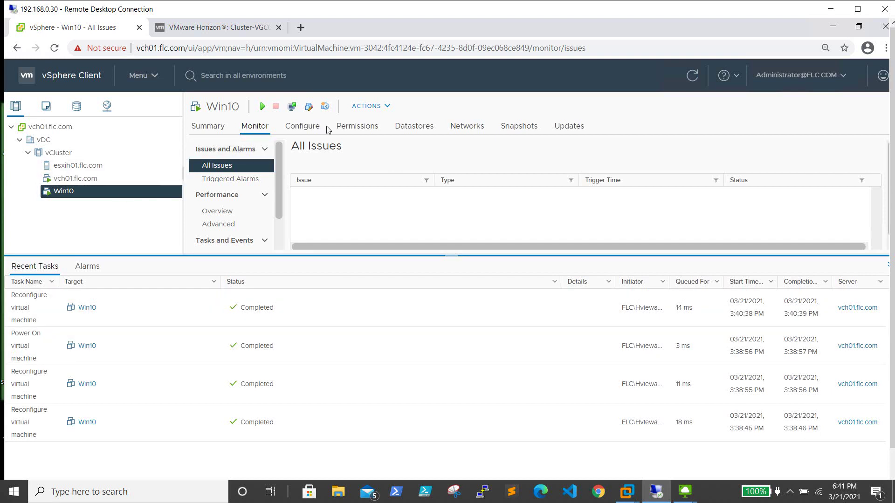
Look over the Win10 monitoring page in vSphere, then restore the Win10Ded remote desktop session
left_click(280, 167)
mouse_move(281, 171)
left_mouse_down()
mouse_move(281, 187)
mouse_move(281, 169)
left_mouse_up()
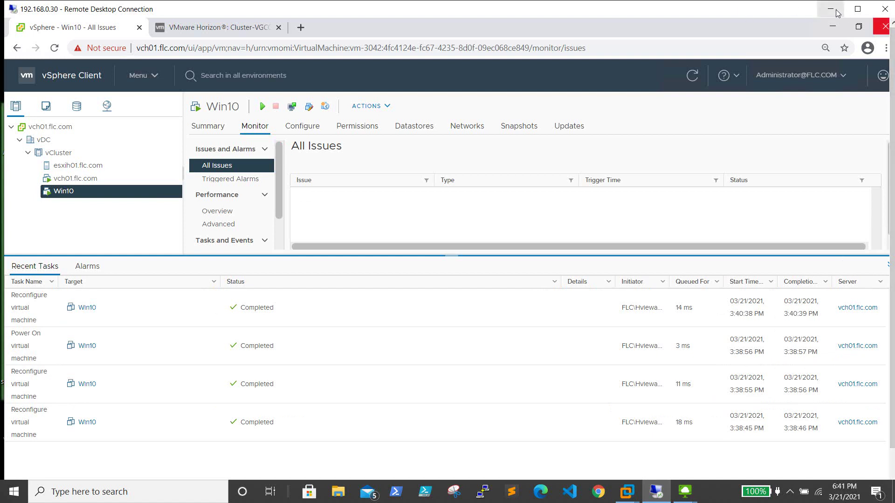
left_click(222, 30)
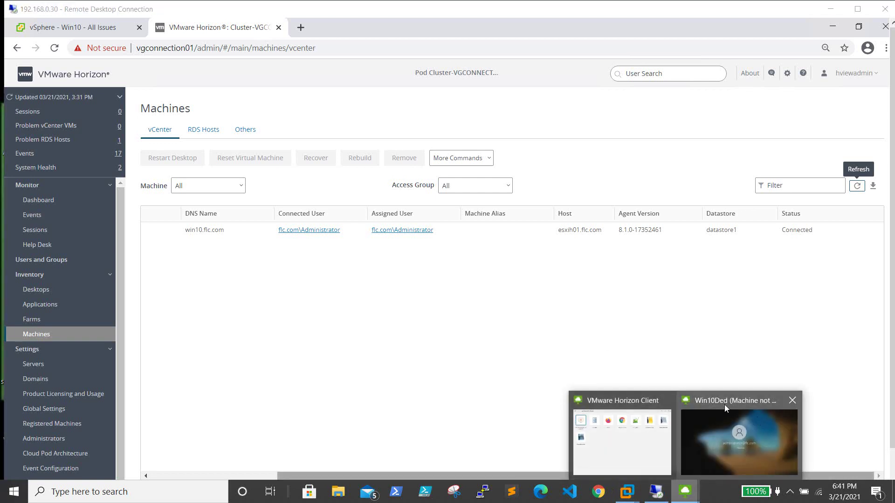
left_click(738, 440)
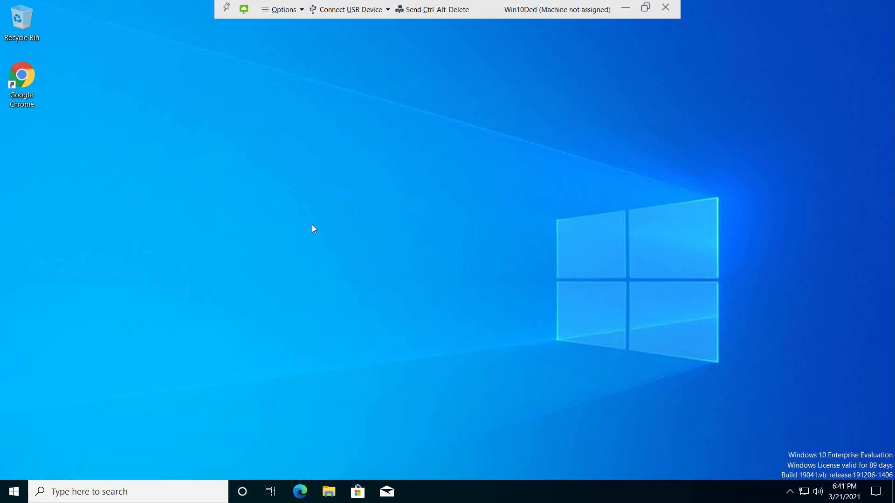
Run whoami in a cmd prompt on Win10Ded to confirm flc\administrator is signed in, then close it
left_click(14, 492)
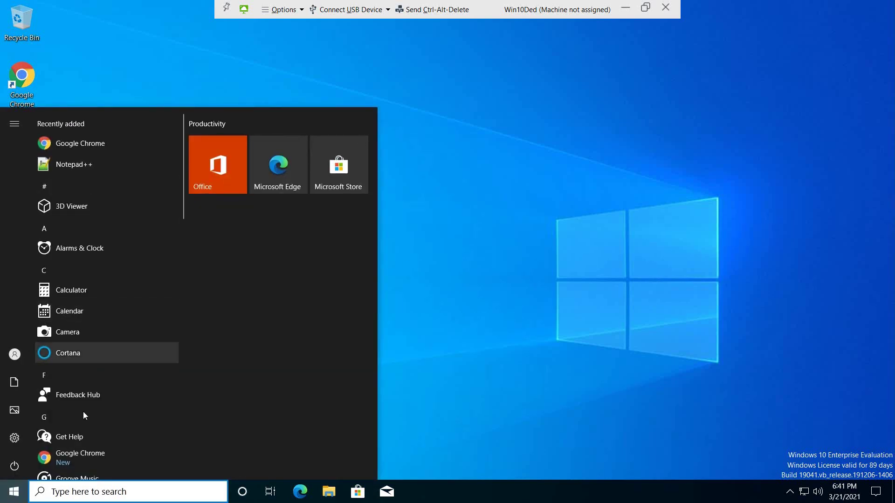
right_click(15, 493)
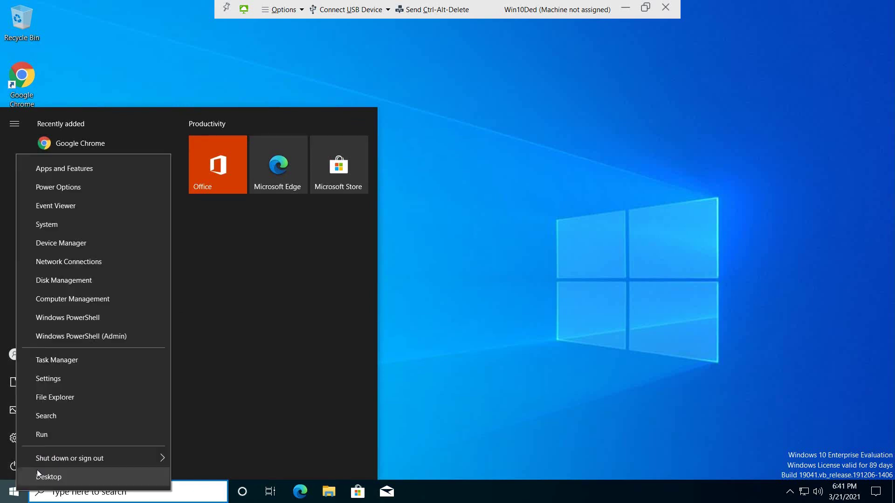
left_click(58, 435)
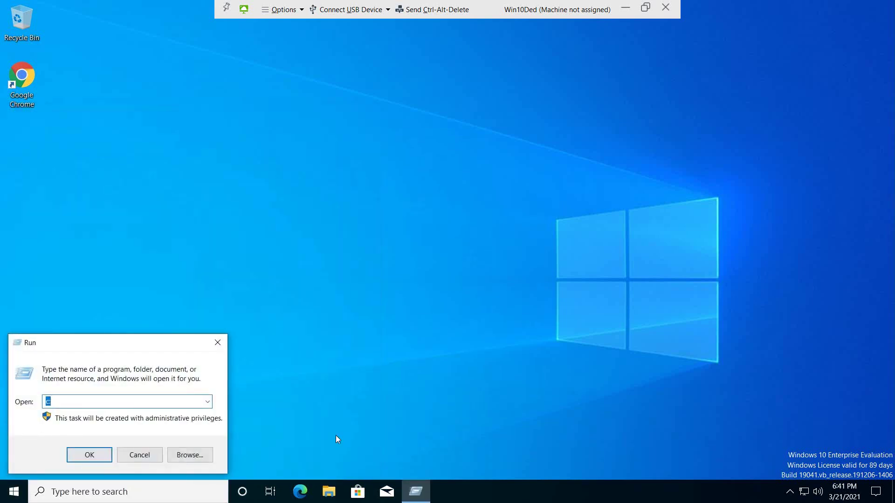
type("cmd")
key("Return")
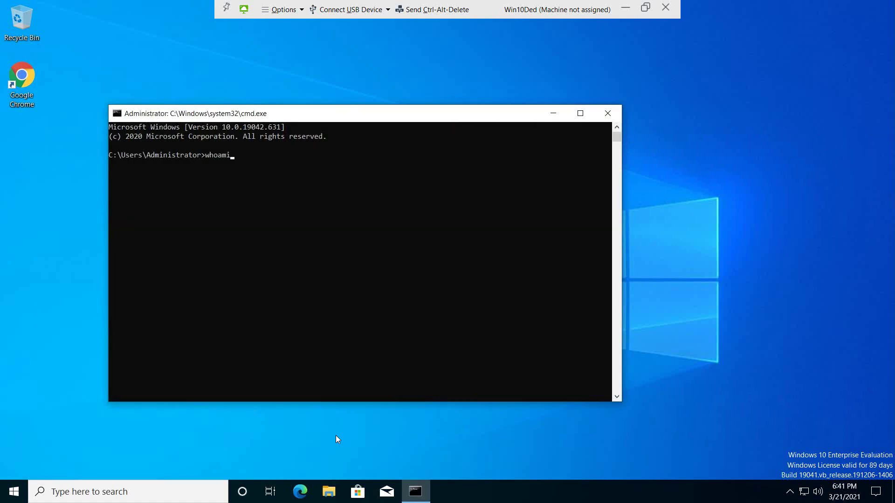
key("Return")
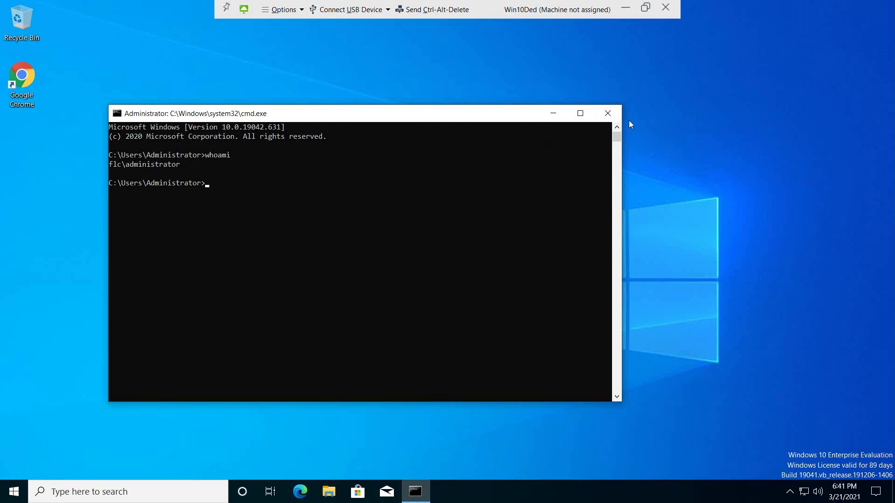
left_click(614, 117)
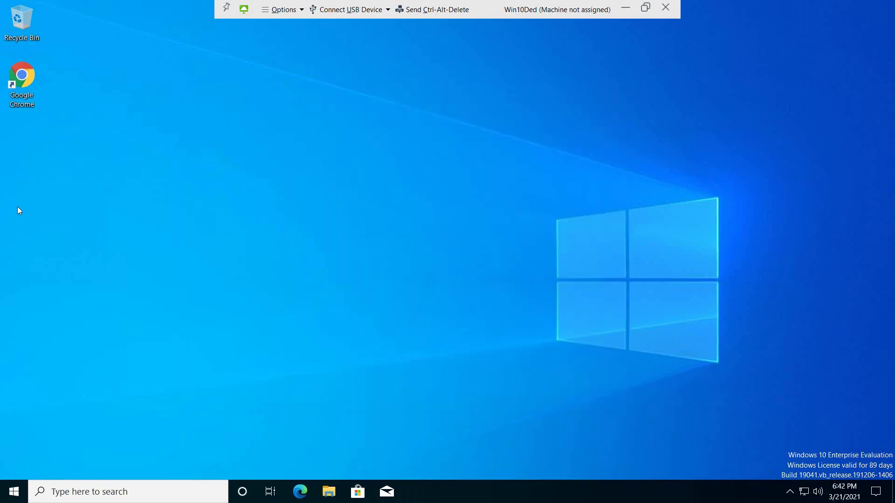
Sign out of the Win10Ded remote desktop
right_click(6, 500)
mouse_move(77, 465)
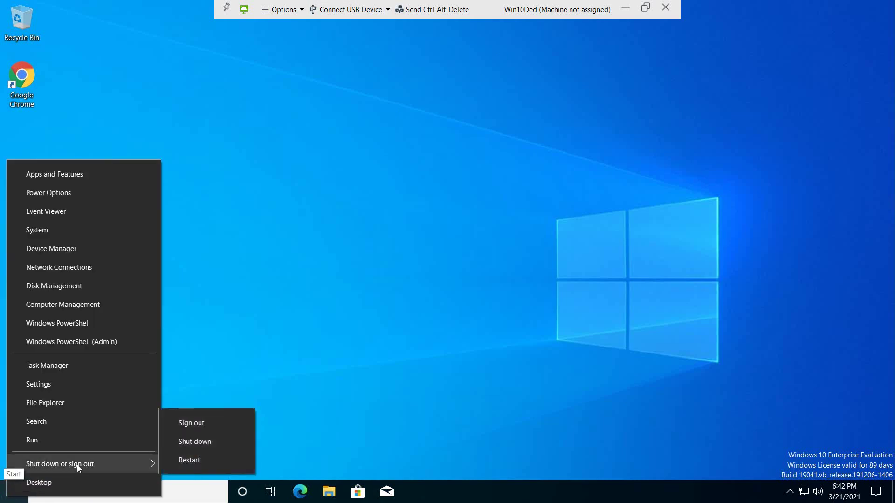
left_click(228, 423)
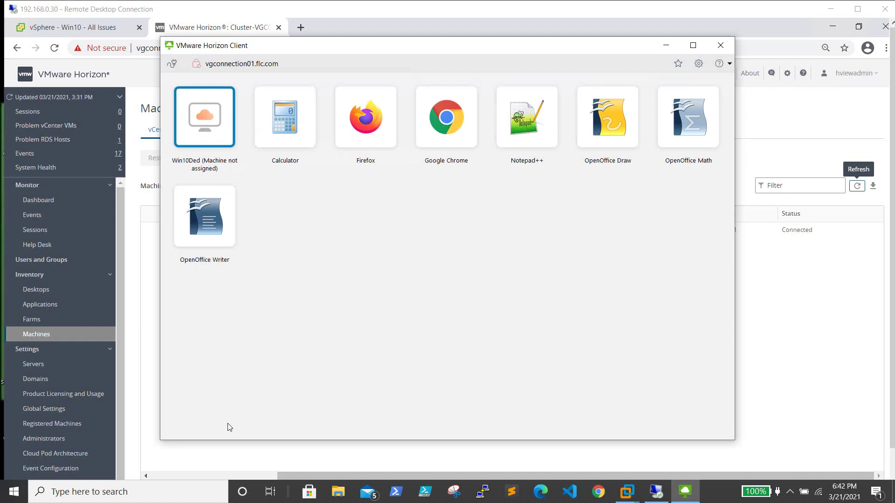
Log the Horizon Client off the connection server and return to the Horizon admin session
left_click(173, 64)
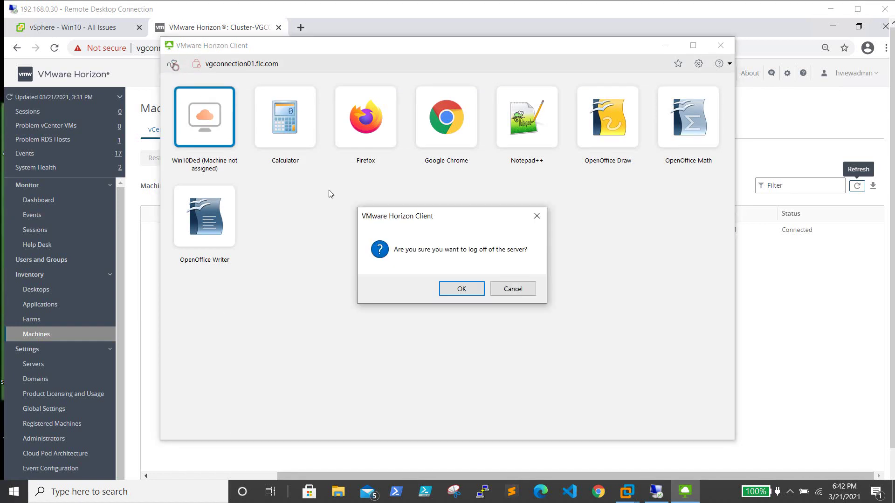
left_click(474, 292)
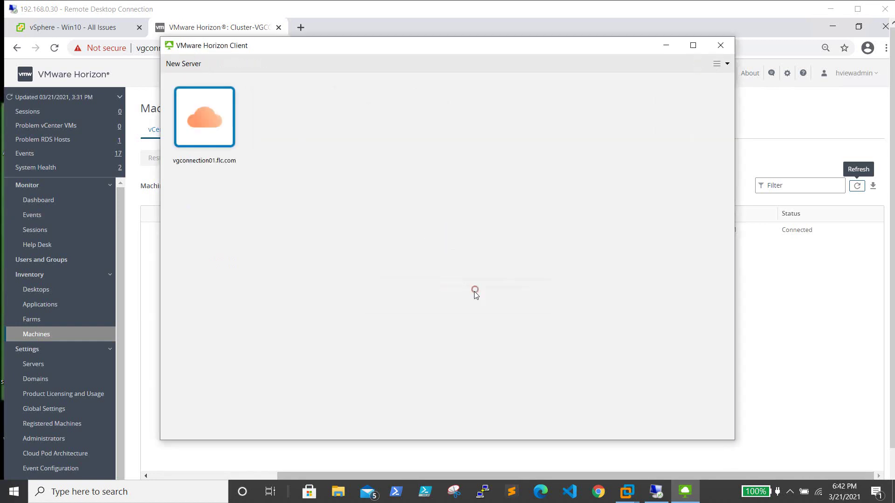
left_click(655, 492)
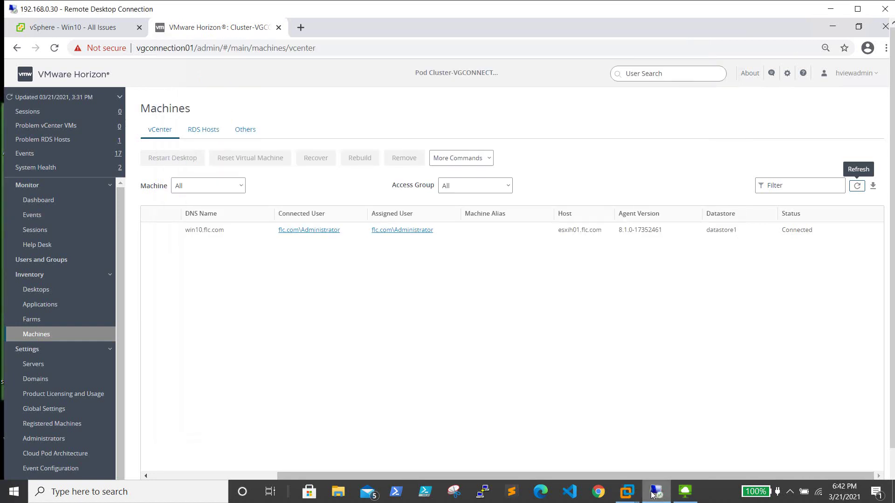
Refresh the Machines list to see win10.flc.com now Available, then return to vSphere Client
left_click(856, 185)
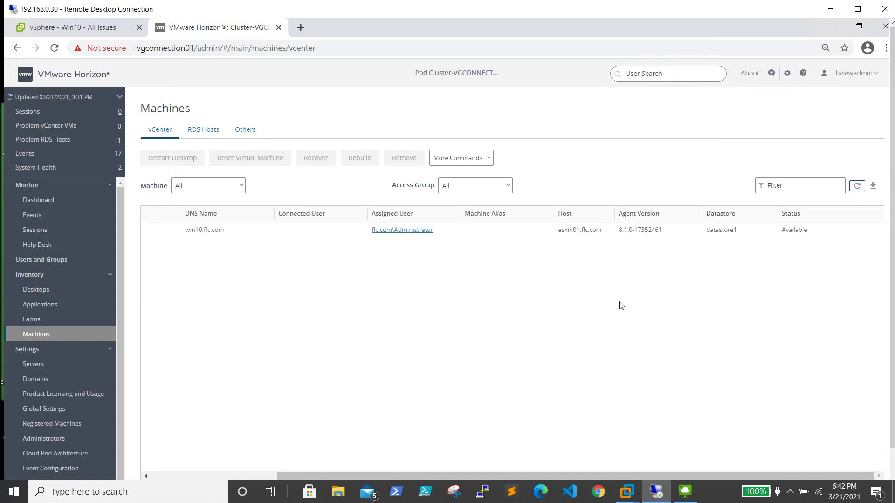
left_click(73, 29)
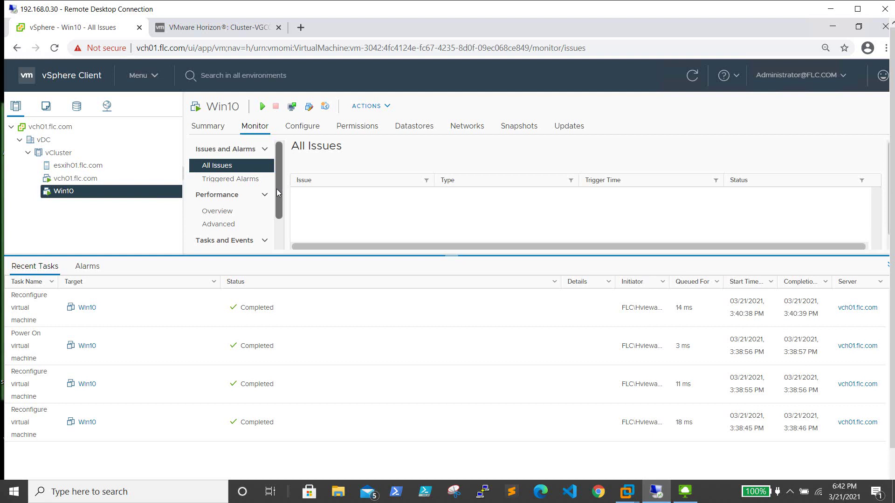
View the Win10 VM Summary, return to the Horizon machines page, and minimise the browser
left_click(215, 127)
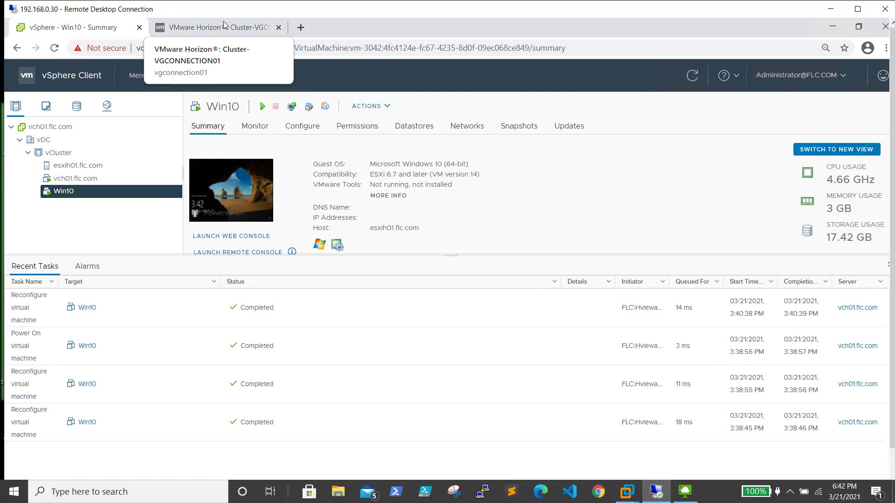
left_click(245, 28)
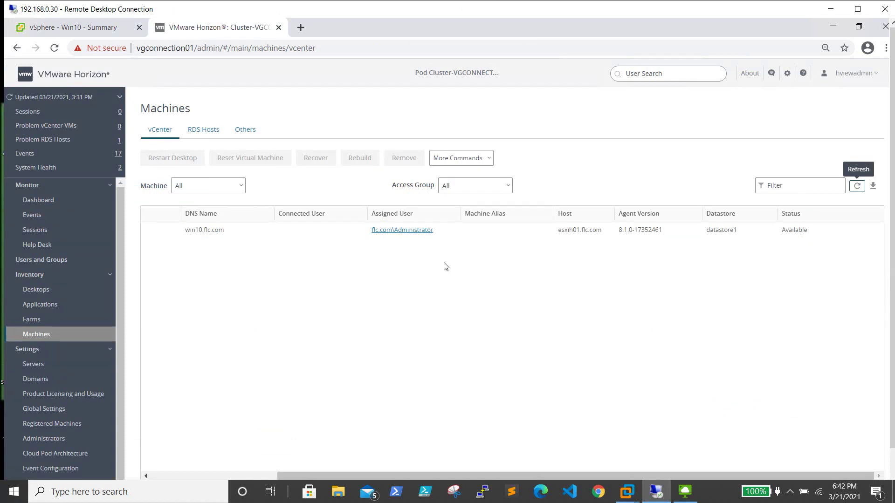
left_click(831, 30)
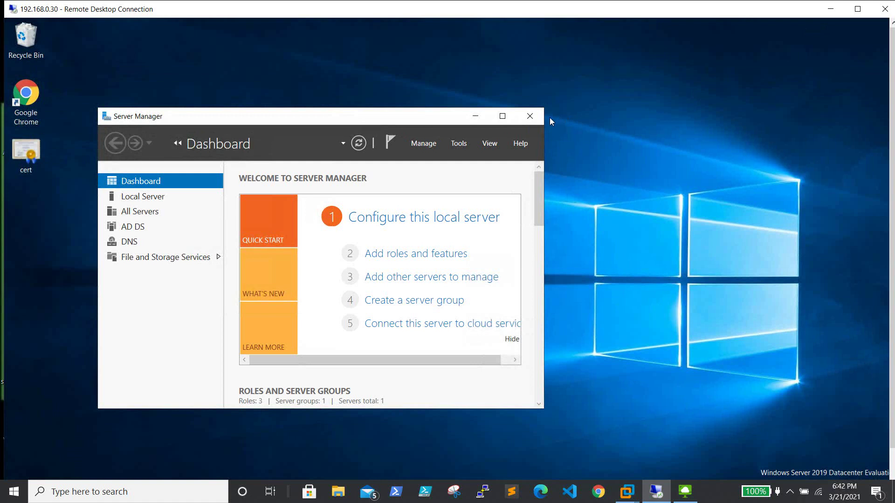
Close Server Manager and minimise the Remote Desktop Connection session to the local desktop
left_click(530, 116)
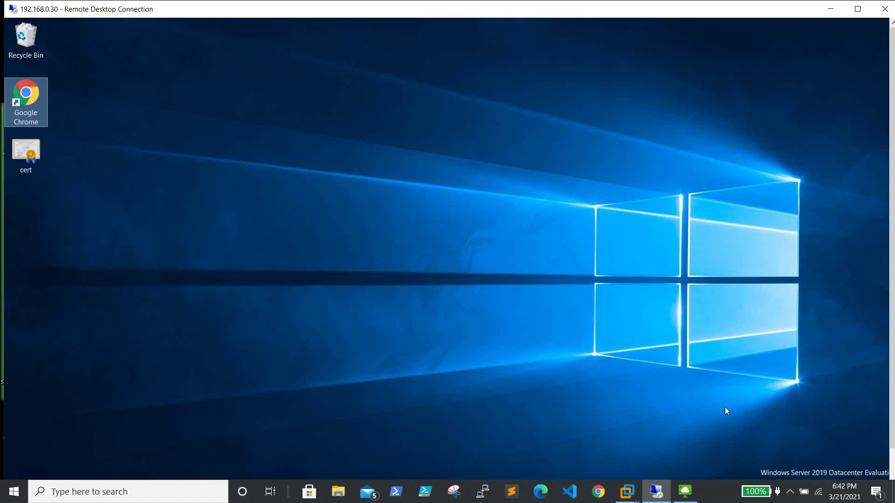
left_click(834, 9)
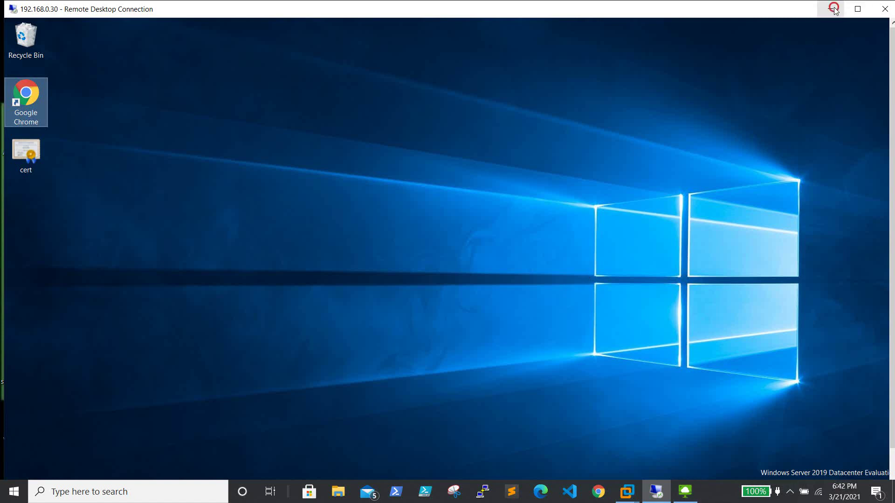
left_click(717, 42)
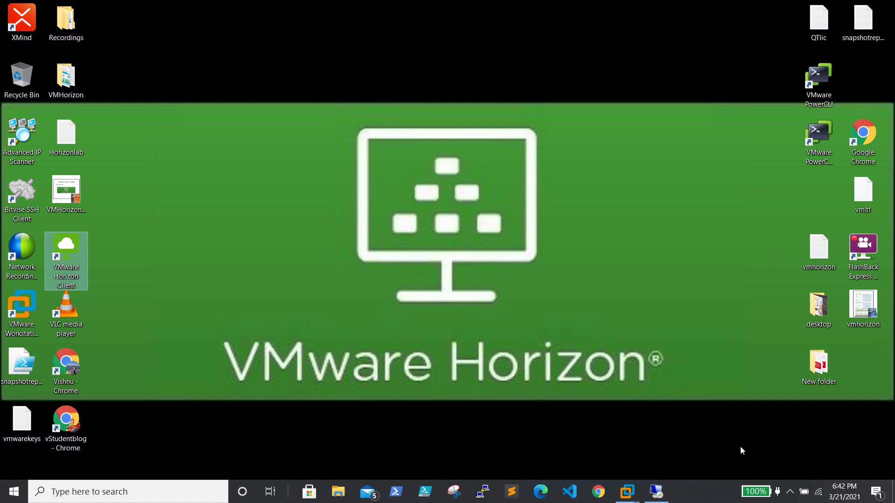